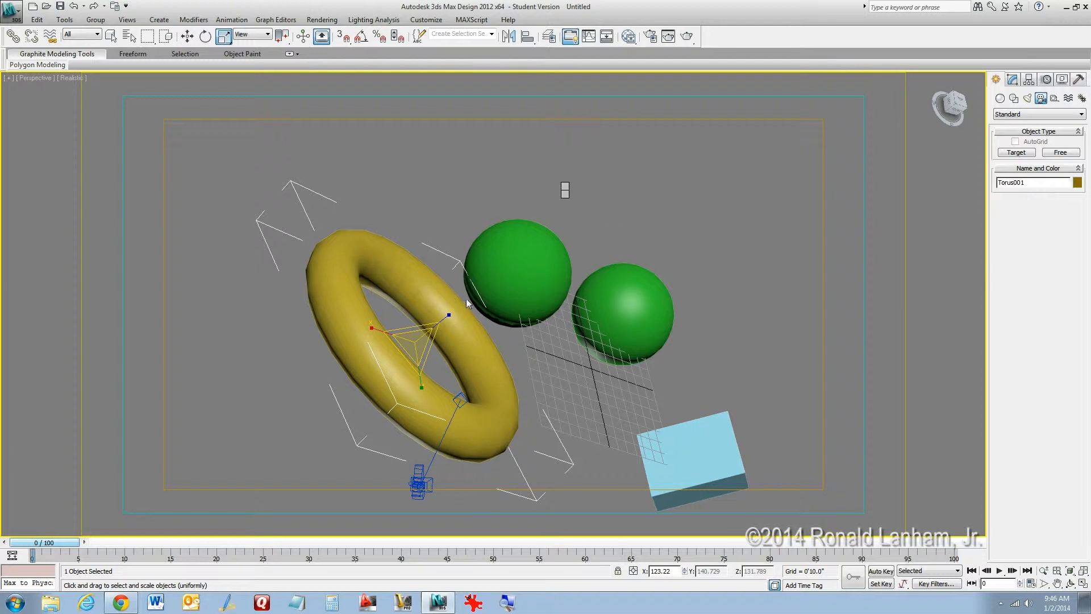
click(683, 305)
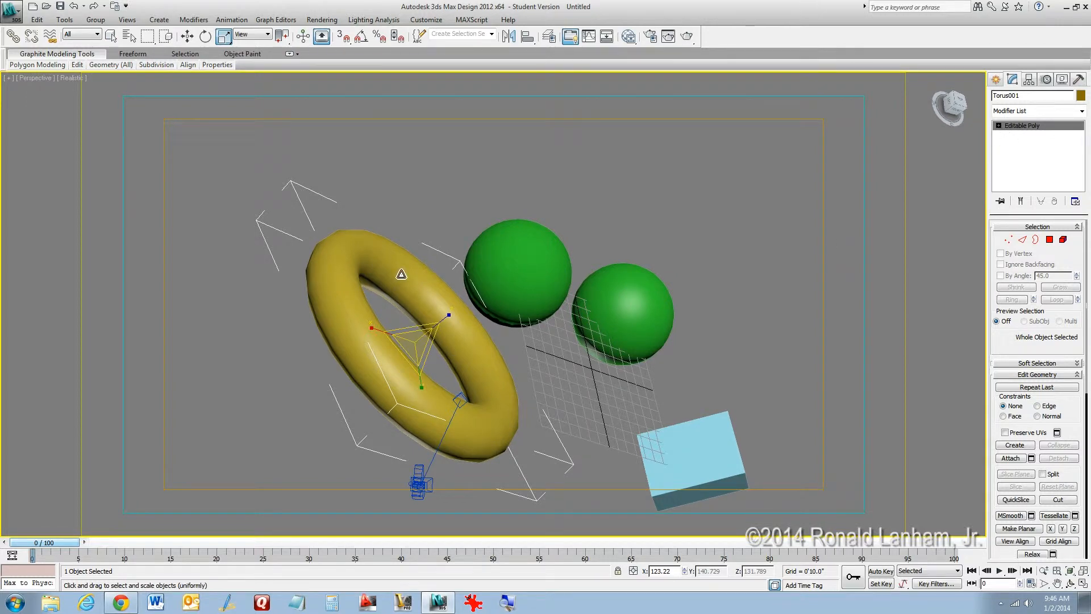
right_click(398, 271)
click(996, 79)
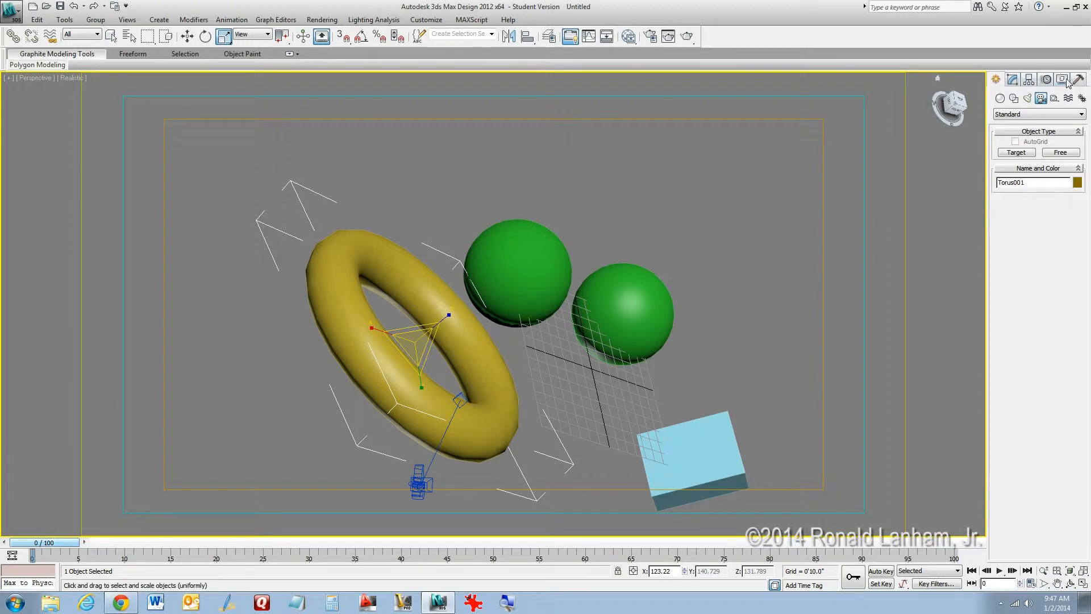
click(1000, 99)
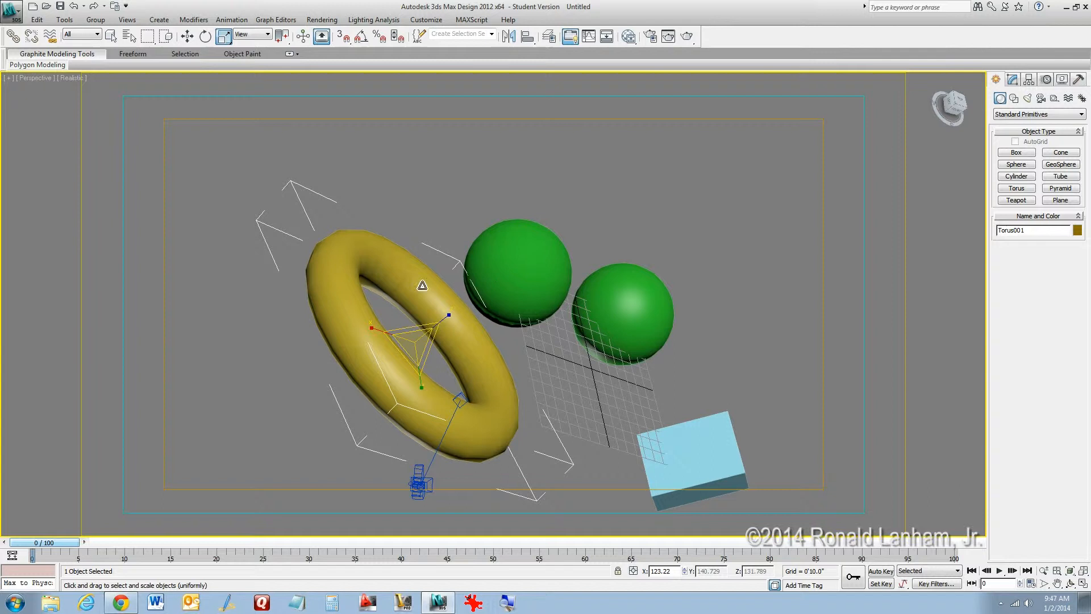
click(540, 267)
click(585, 289)
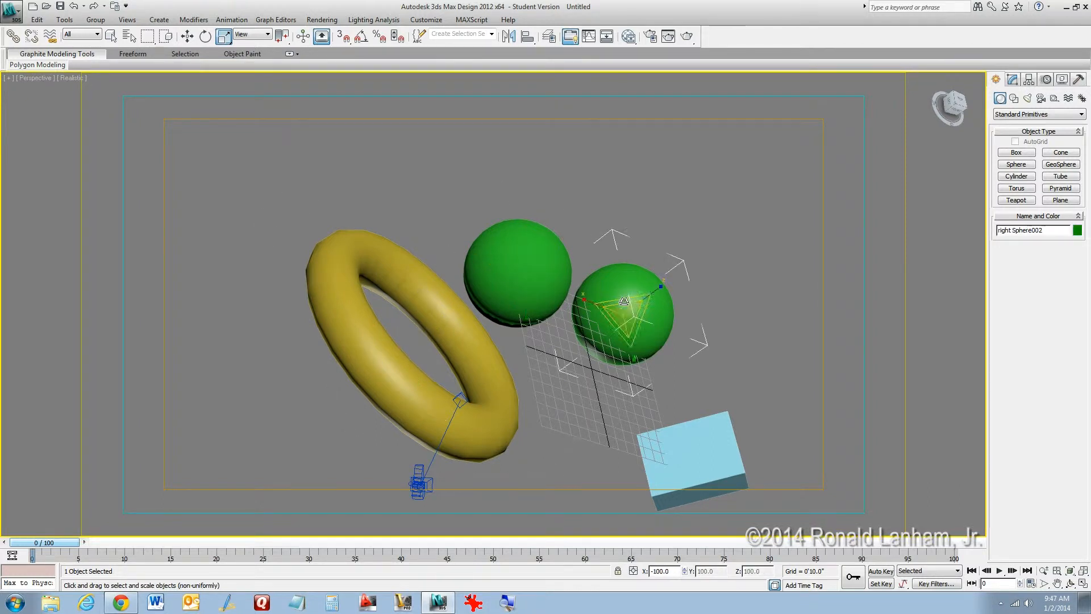
click(696, 449)
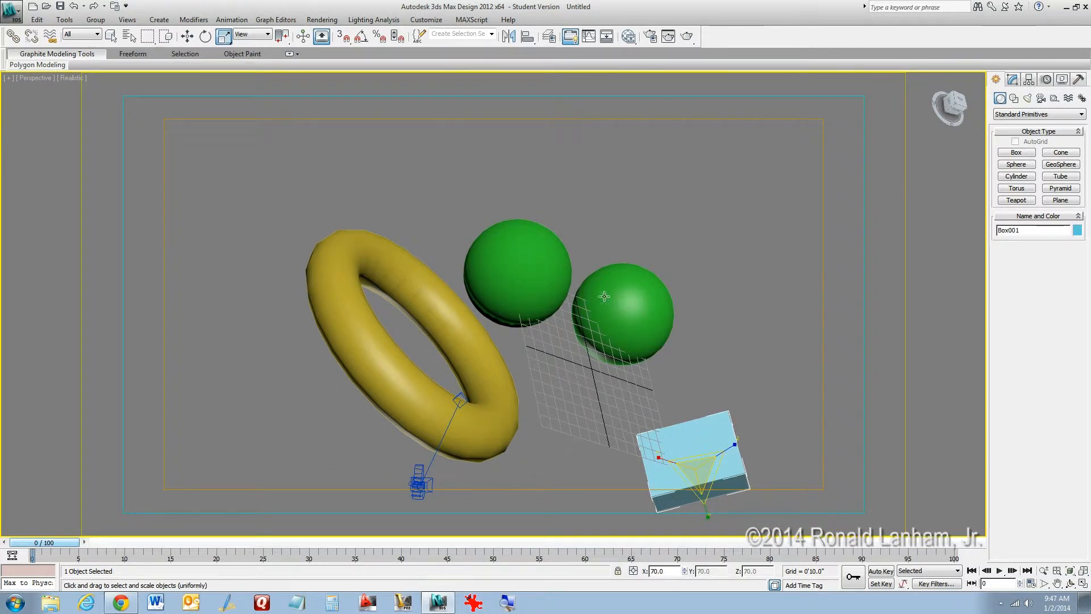
Reduce the left green sphere's radius to about 3'2" and set its segments to 42
click(528, 287)
click(1012, 79)
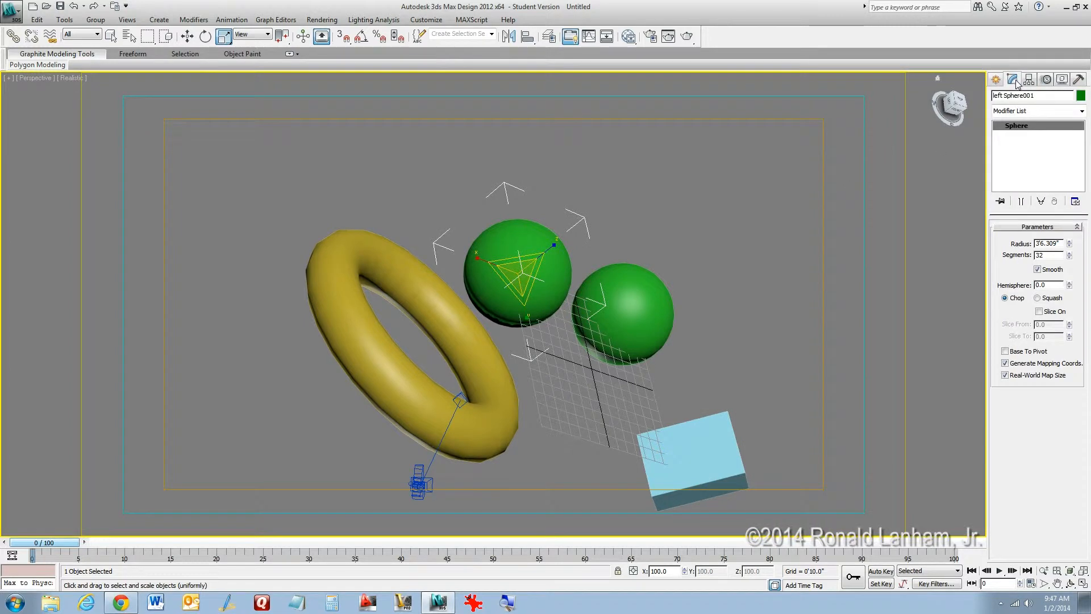
drag(1072, 245, 1066, 200)
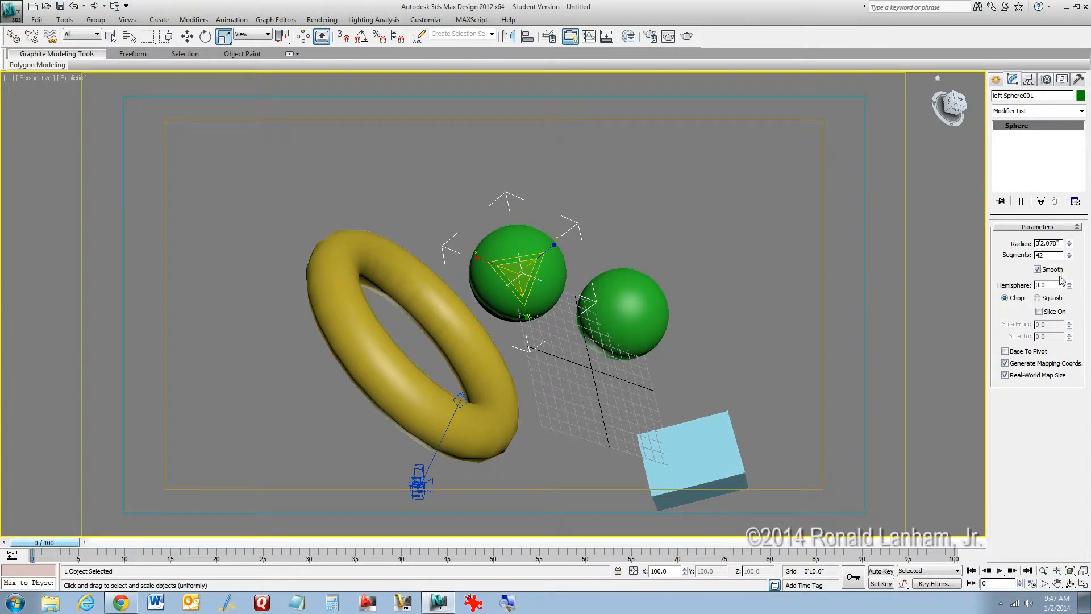
mouse_move(1083, 357)
mouse_down()
mouse_move(1070, 211)
mouse_move(1085, 372)
mouse_up()
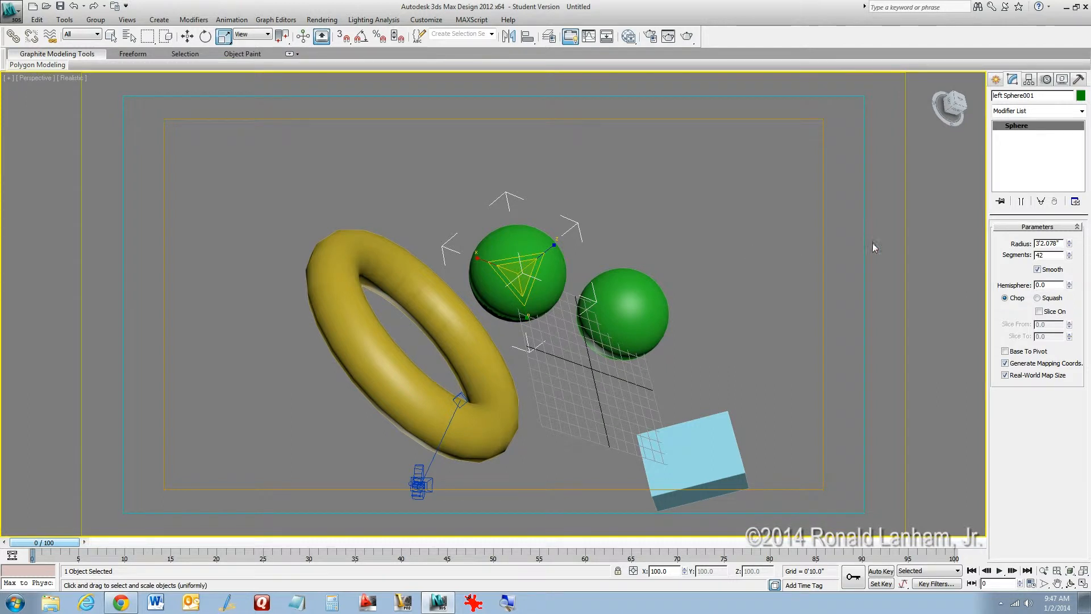
Select one polygon on the side of the torus facing the spheres and move it outward along Z into a spike
click(392, 258)
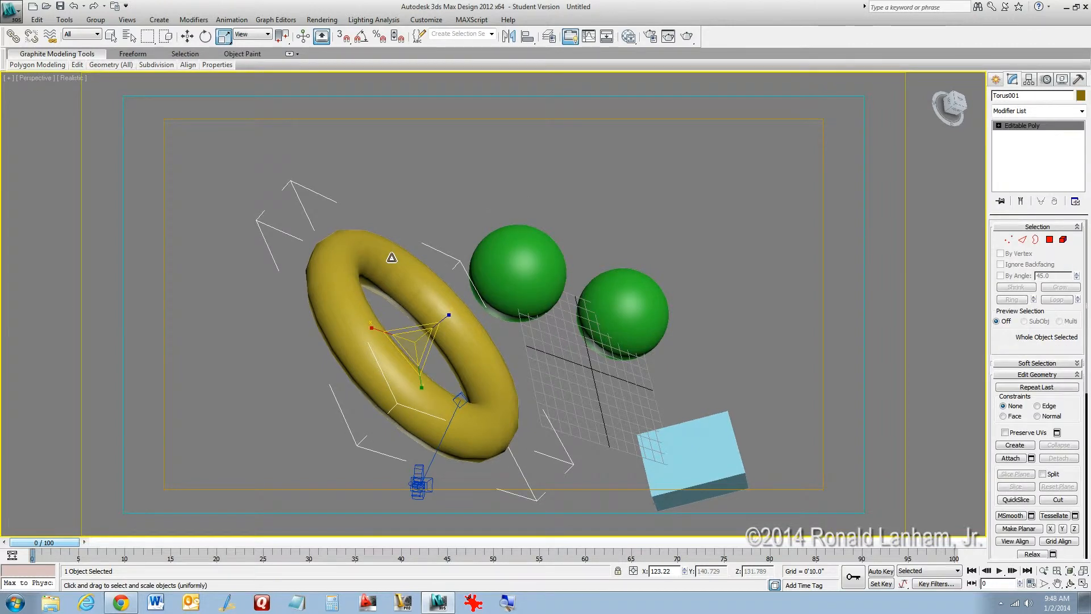
click(1048, 239)
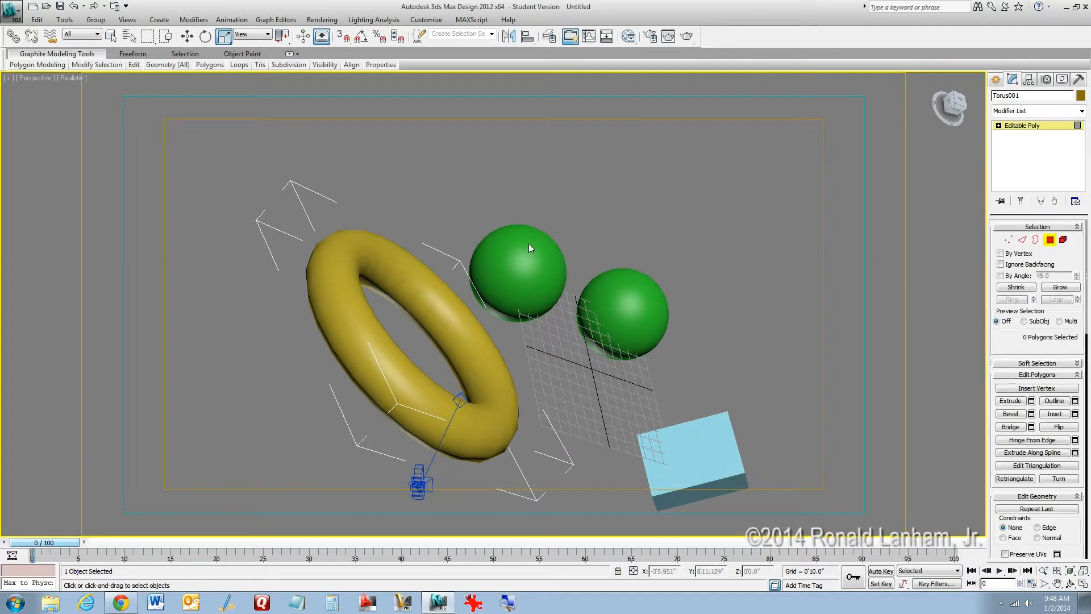
click(445, 303)
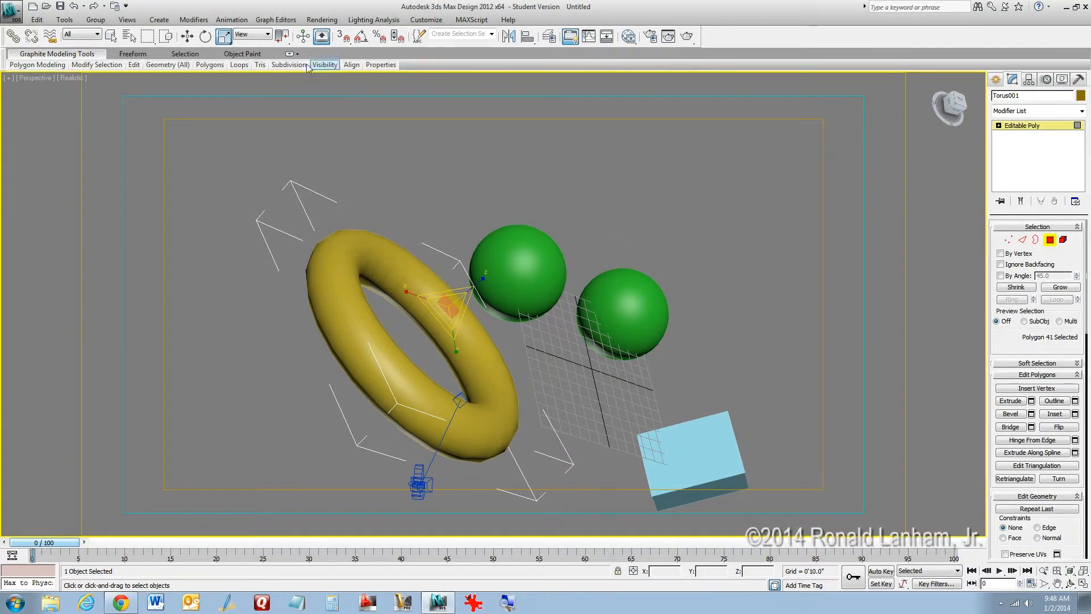
click(187, 36)
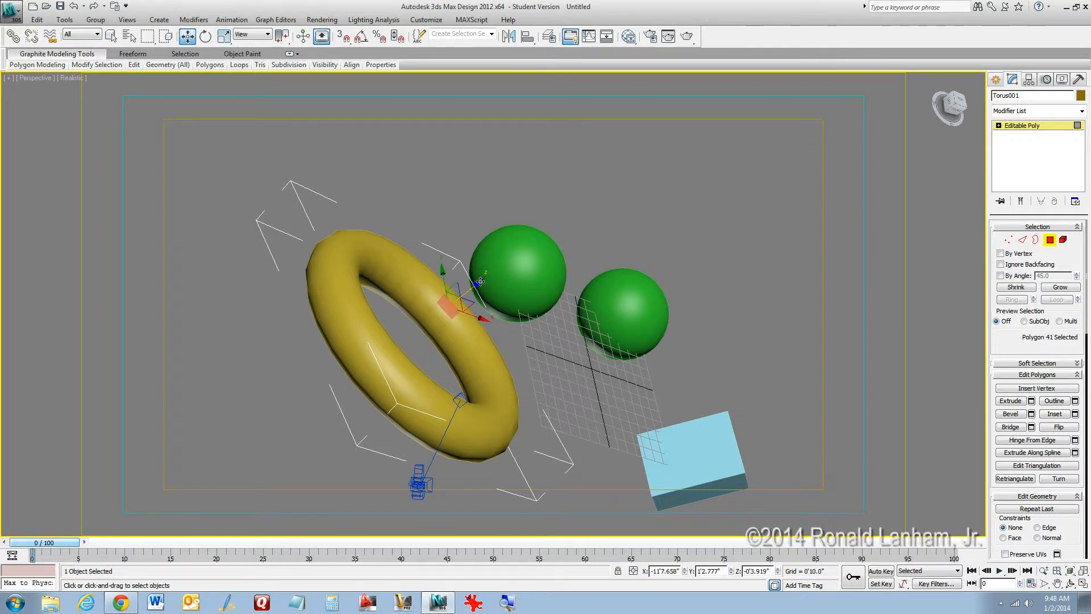
drag(481, 280, 536, 243)
Pull a second polygon, lower on the torus beside the grid, outward to about Z 3'3"
click(503, 377)
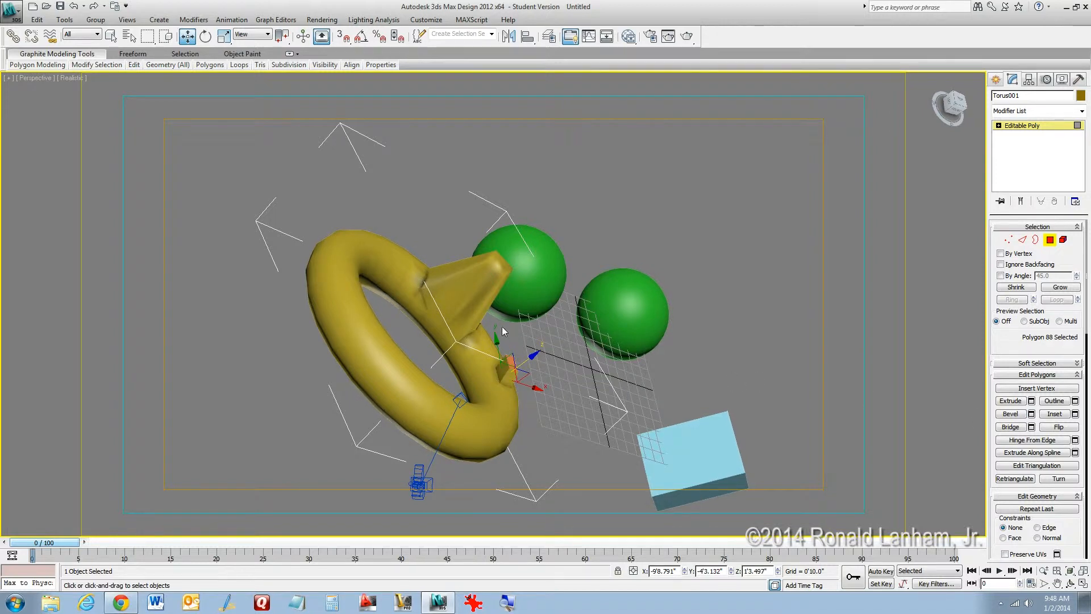
drag(502, 327, 571, 328)
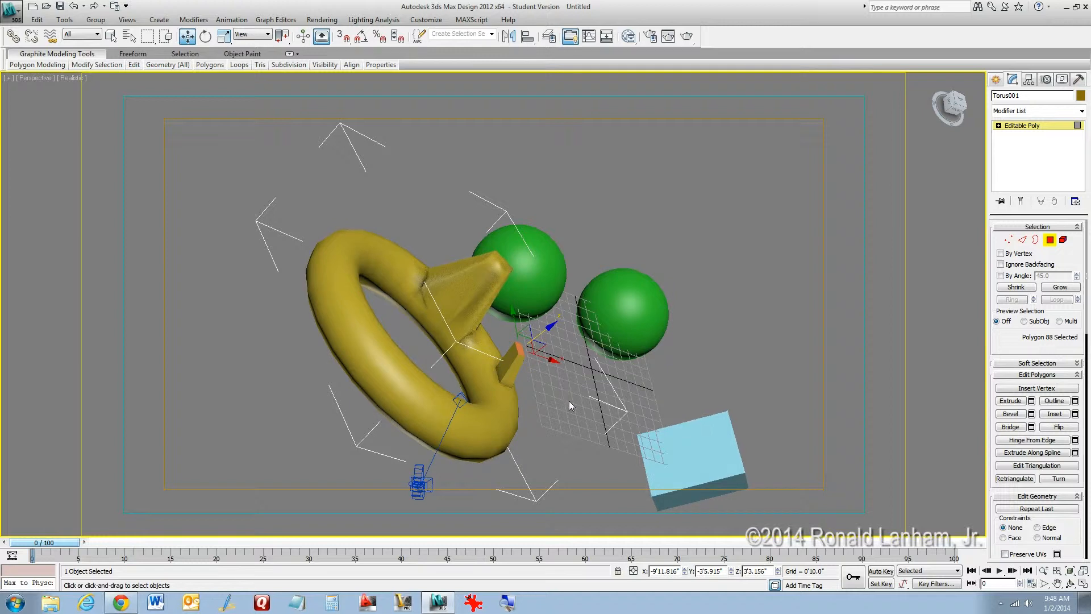
middle_drag(569, 400, 629, 405)
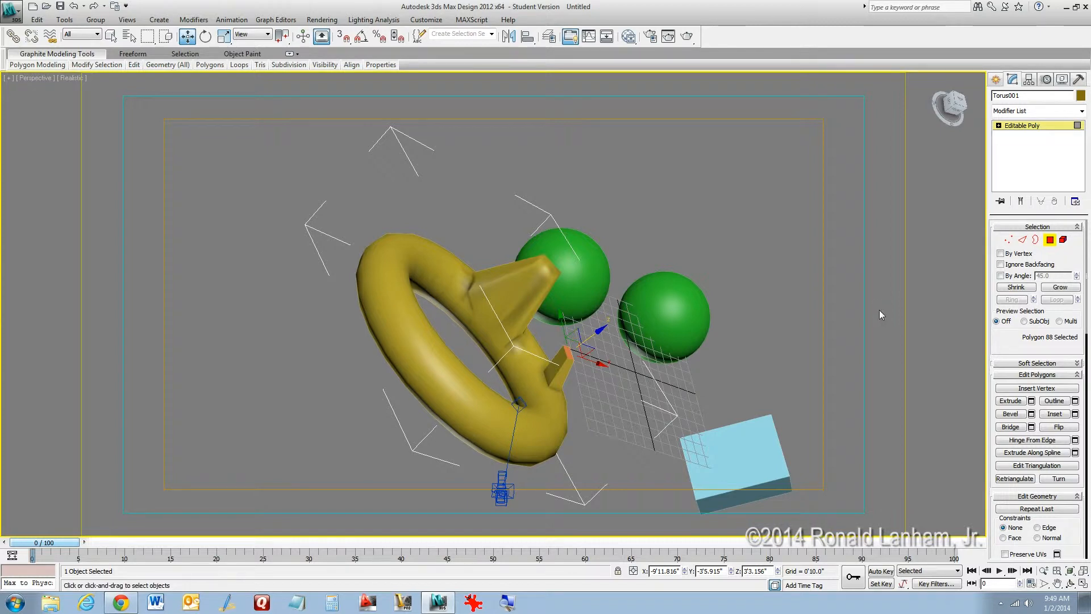
click(1001, 603)
click(1005, 607)
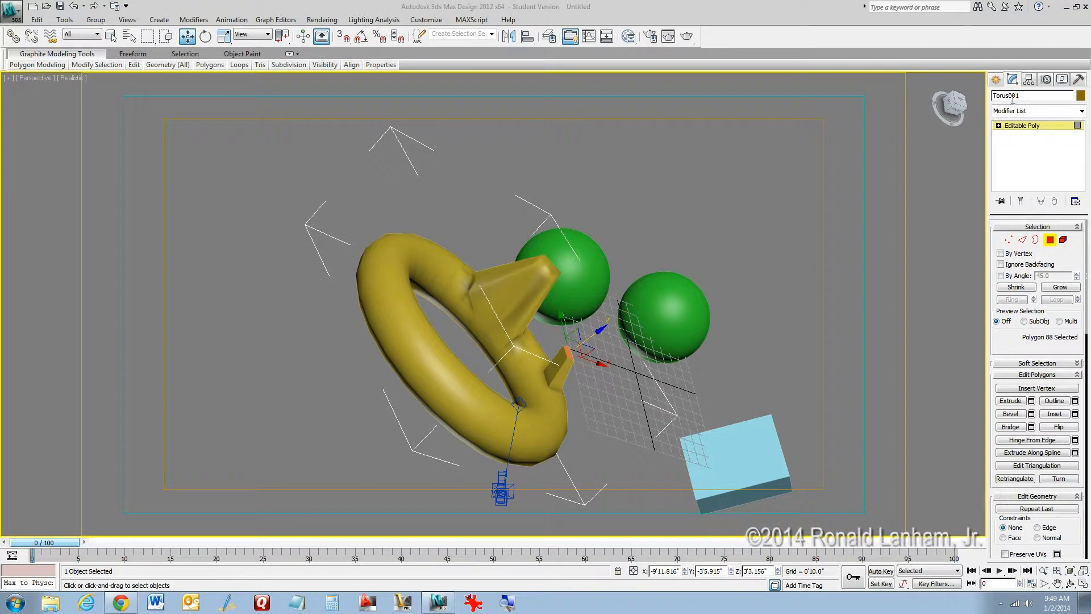
Draw a closed triangular spline with the Line tool on the grid between the torus and the box
click(997, 80)
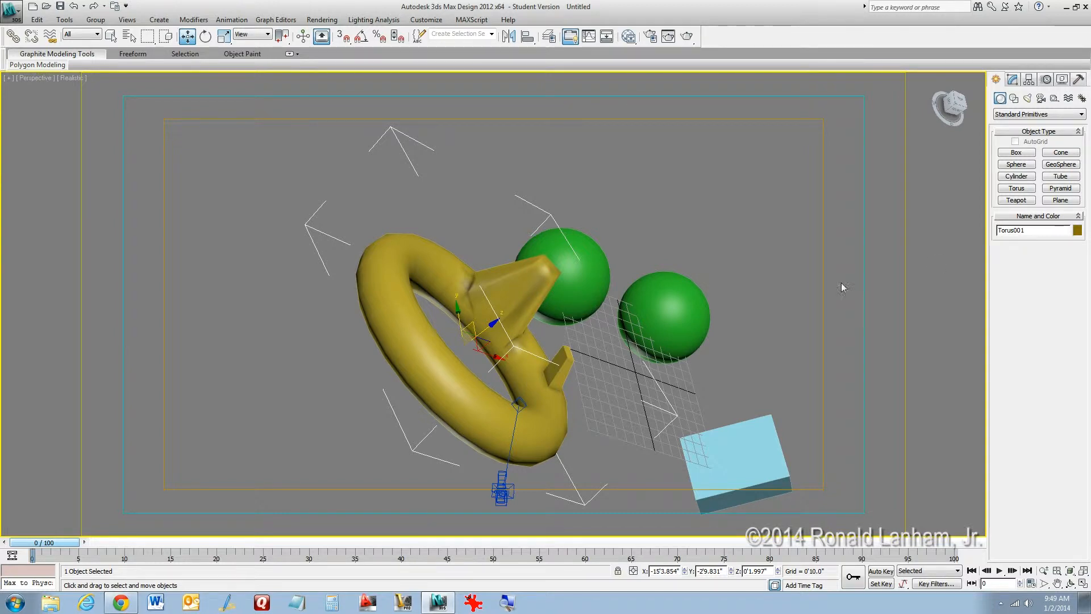
click(1014, 99)
click(1016, 162)
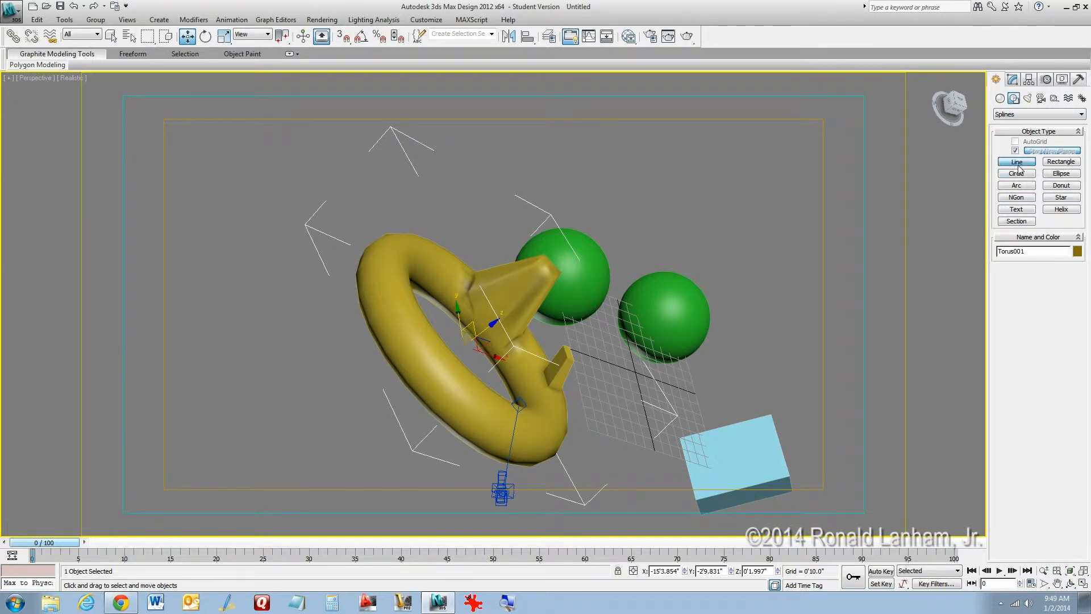
click(624, 377)
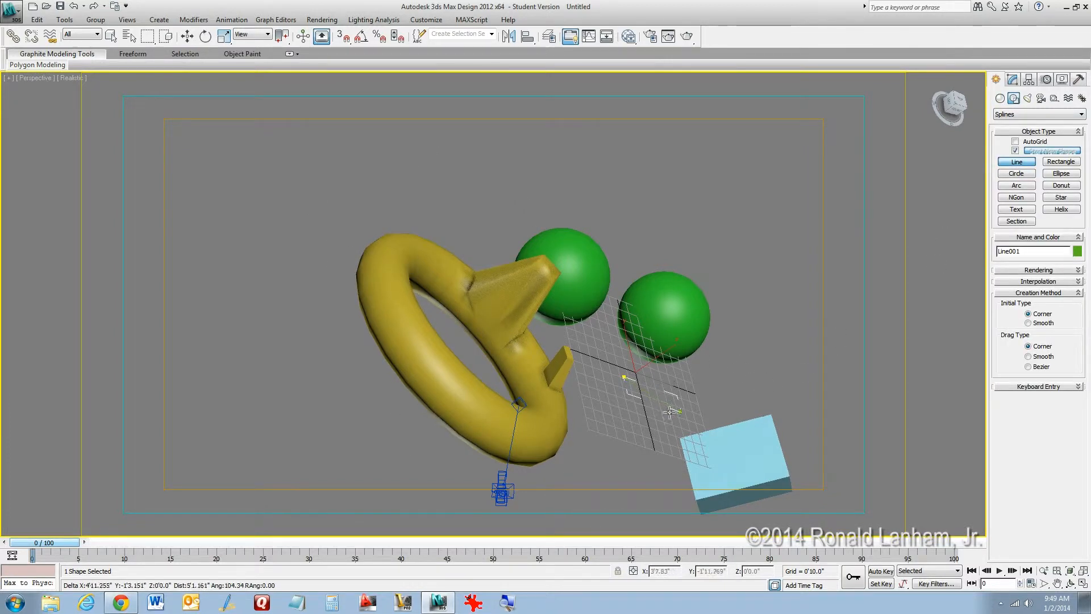
click(600, 444)
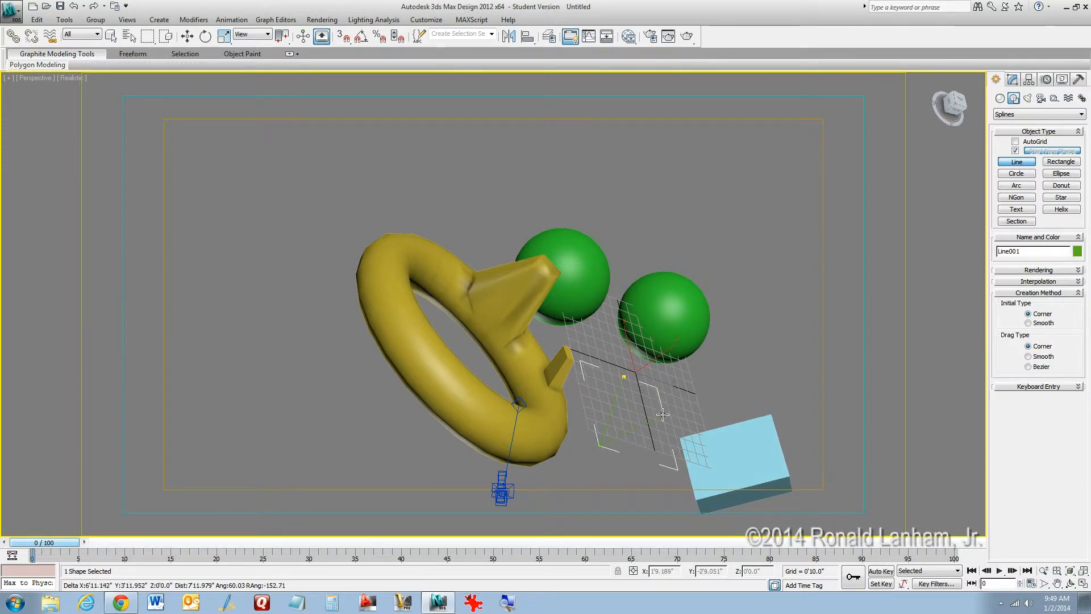
click(662, 414)
click(623, 377)
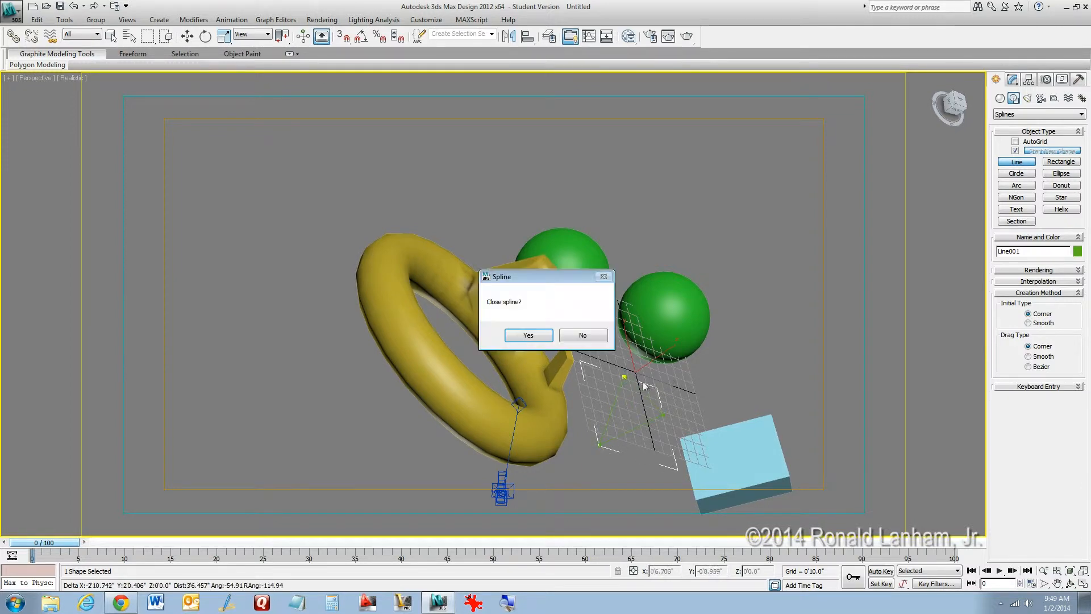
click(529, 335)
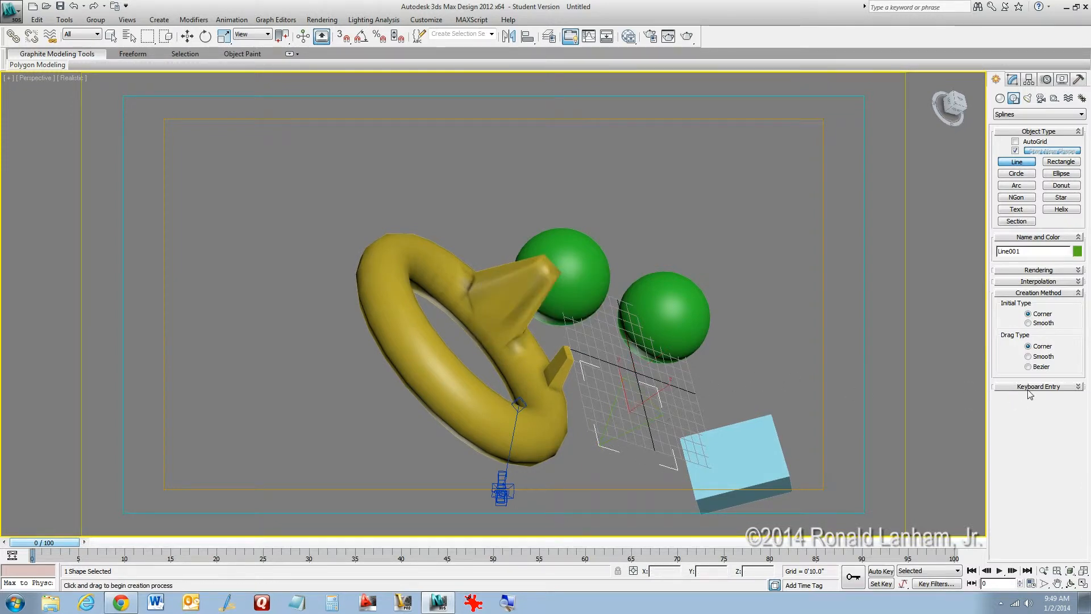
click(1029, 97)
click(1042, 98)
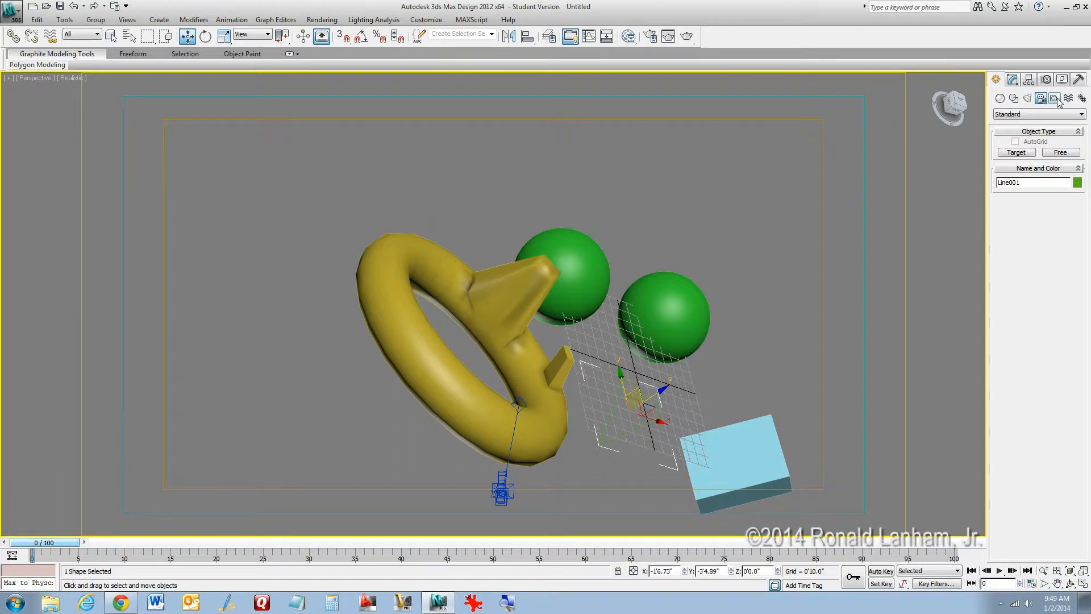
click(1057, 98)
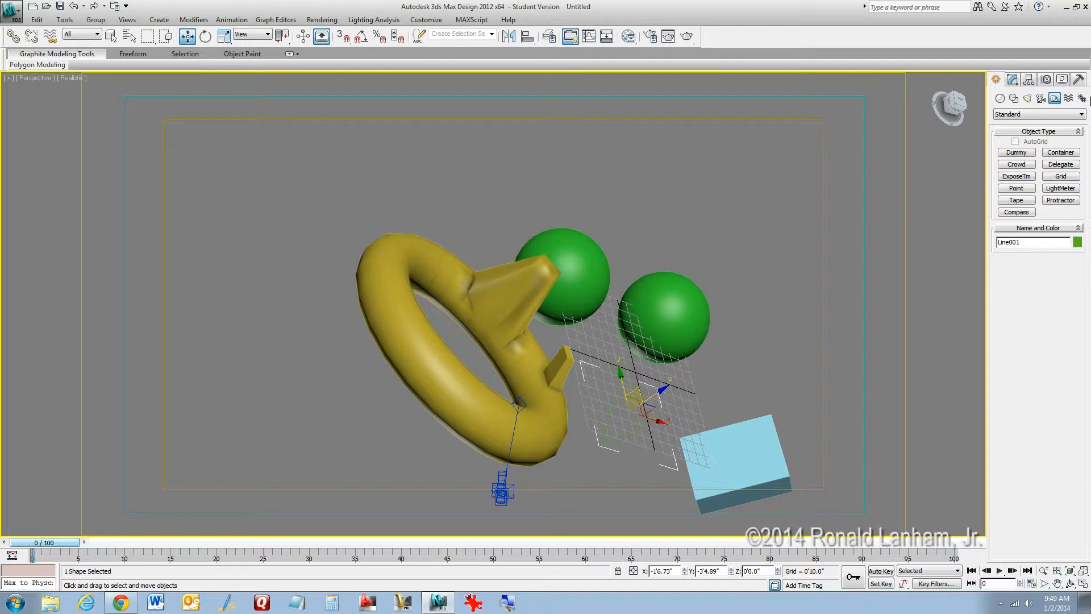
click(1082, 98)
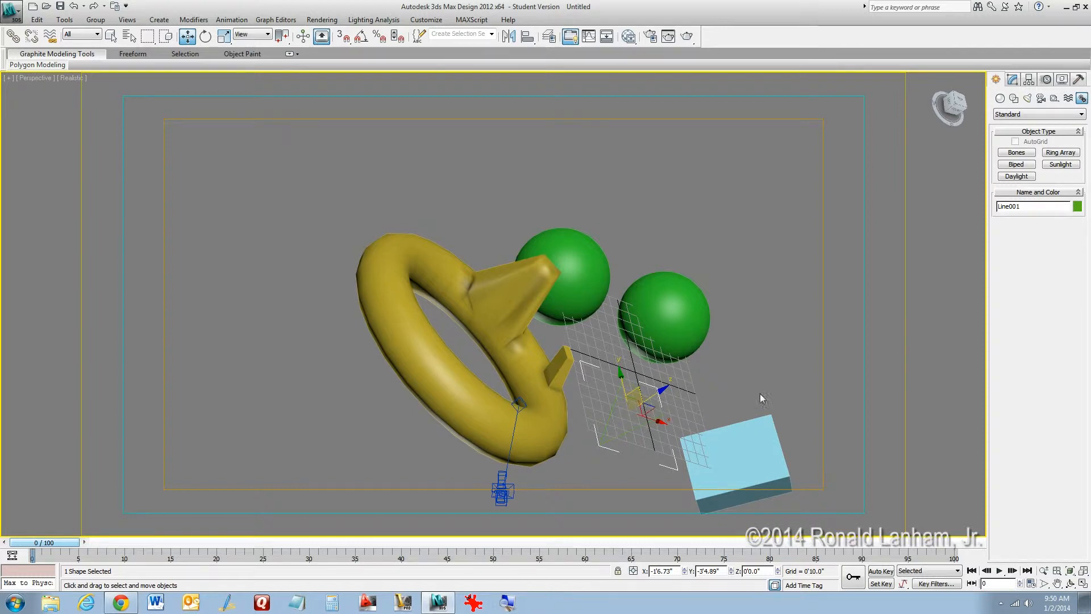
Render the Perspective view with the unextruded triangle, overwriting test.png, and close the rendered frame
scroll(760, 393, up, 4)
middle_drag(749, 384, 653, 305)
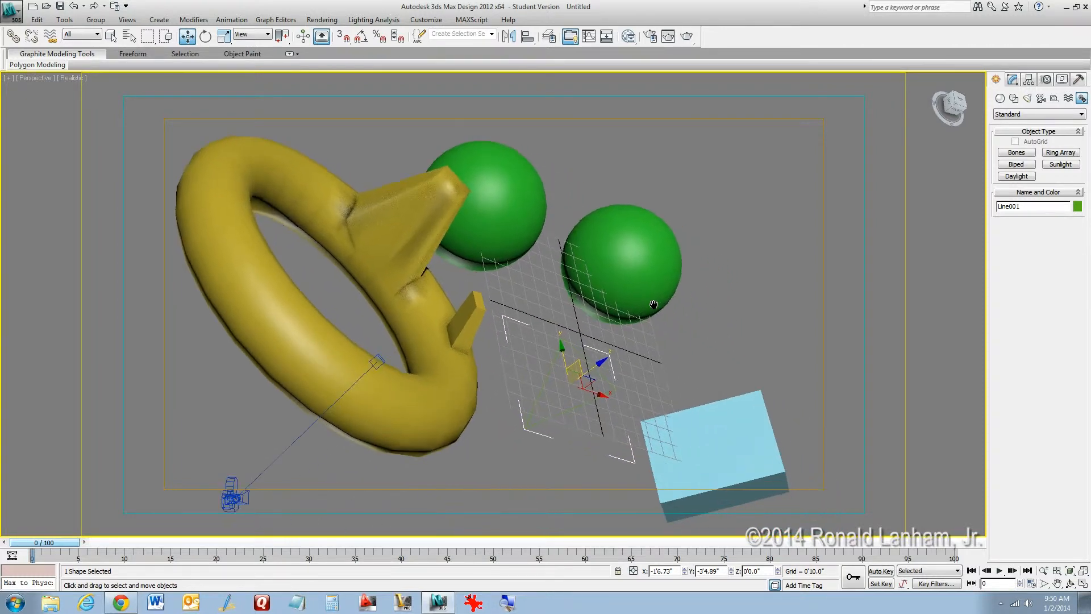
click(686, 37)
click(525, 313)
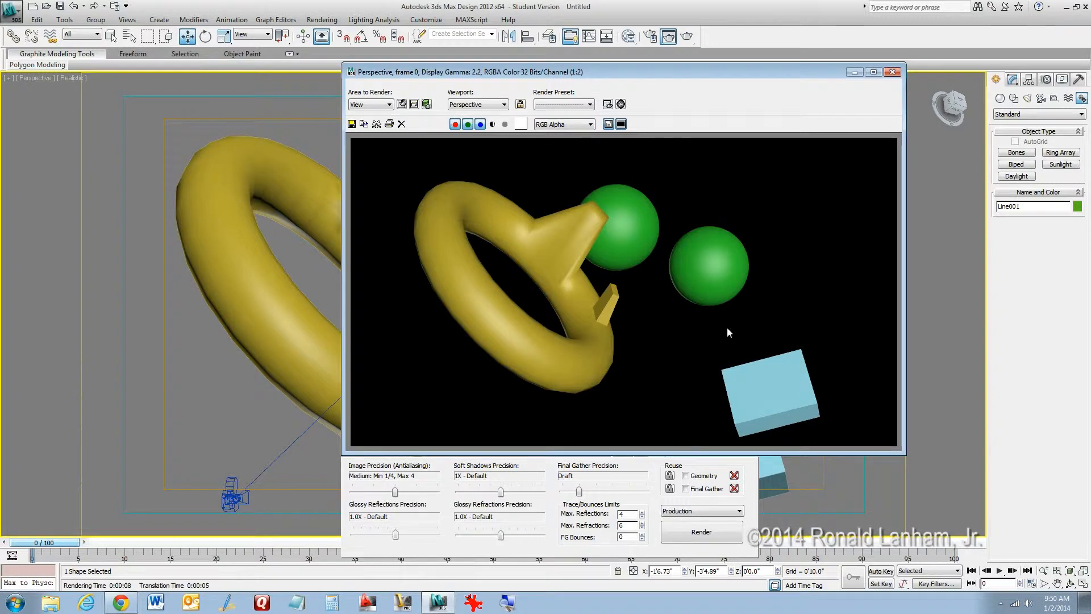
click(893, 73)
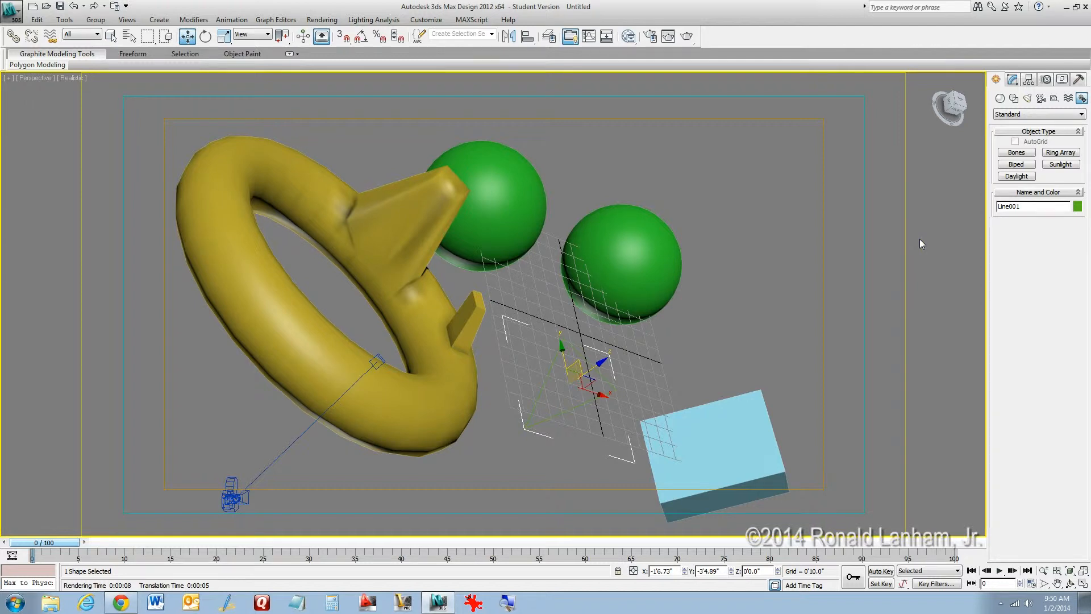
Apply an Extrude modifier to the triangular spline with an amount of 4'2.0"
click(1013, 80)
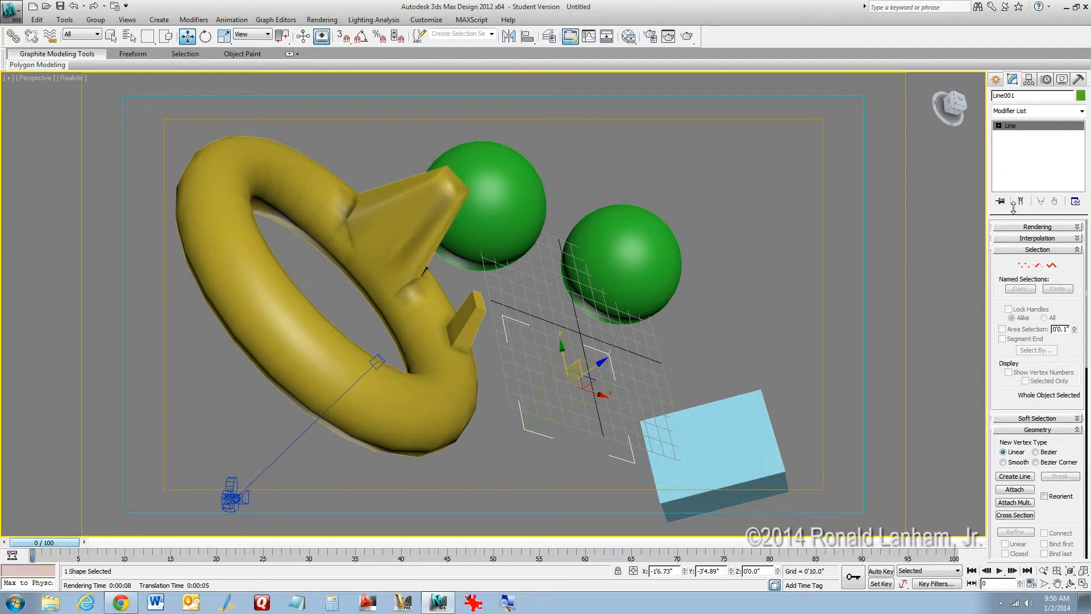
click(1032, 112)
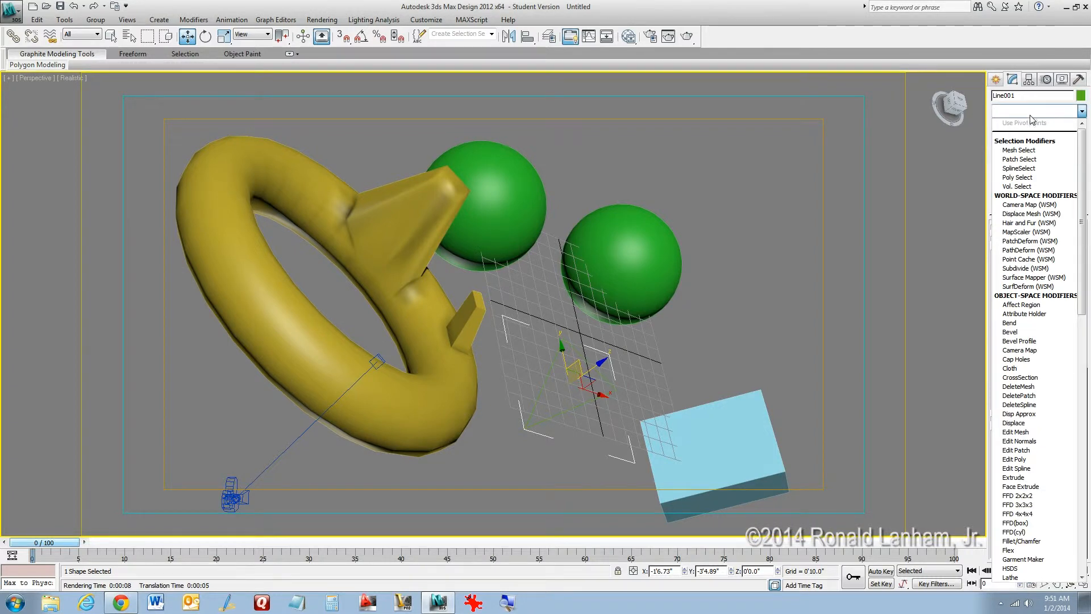
click(1023, 478)
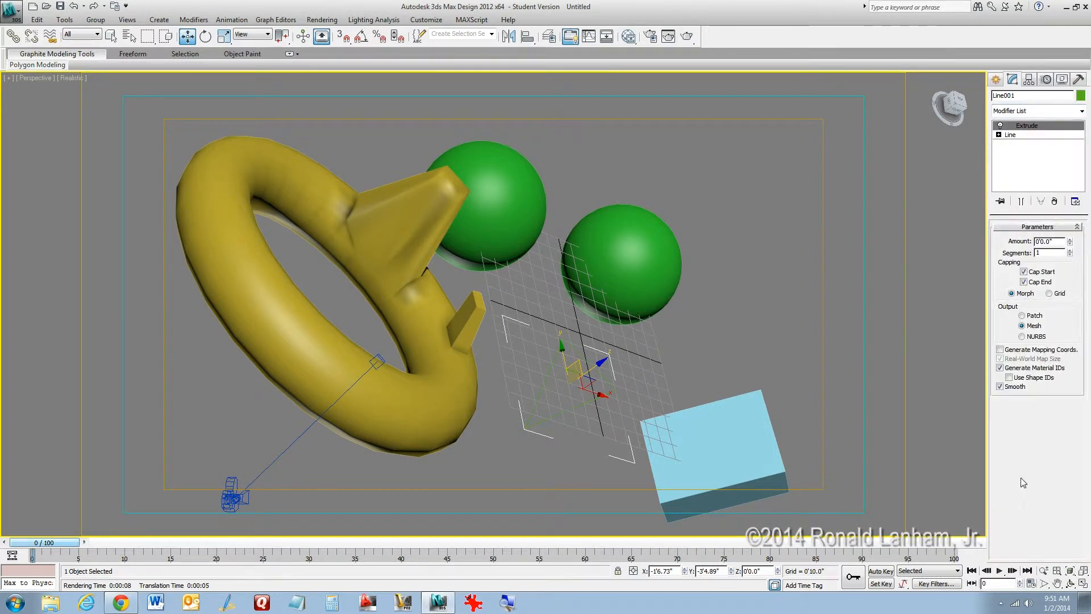
drag(1071, 245, 1071, 198)
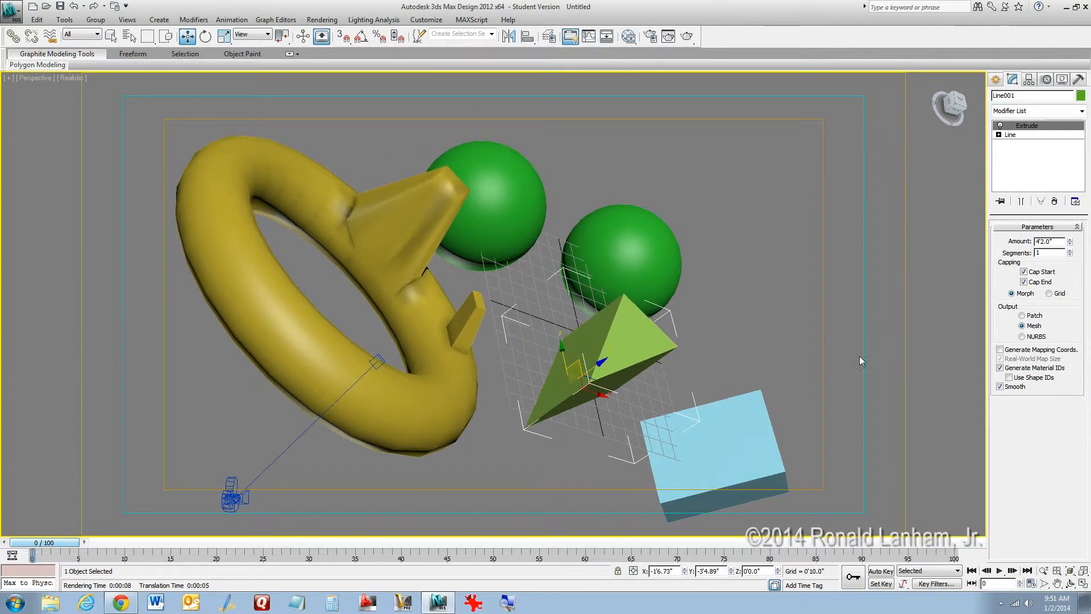
Render the Perspective view again with the extruded triangle, overwriting test.png, and close the rendered frame
click(686, 36)
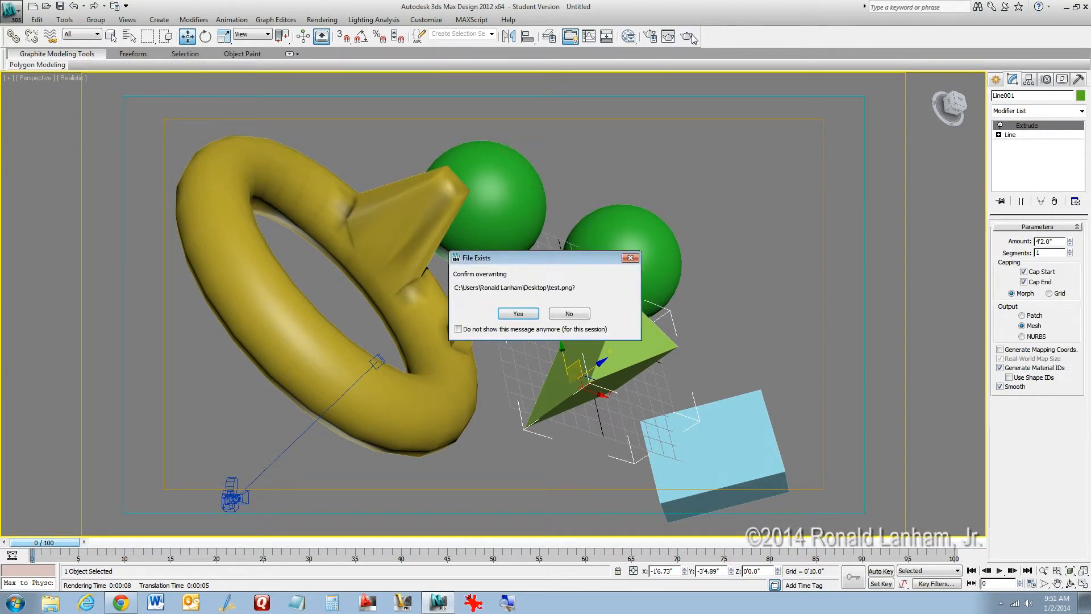
click(534, 314)
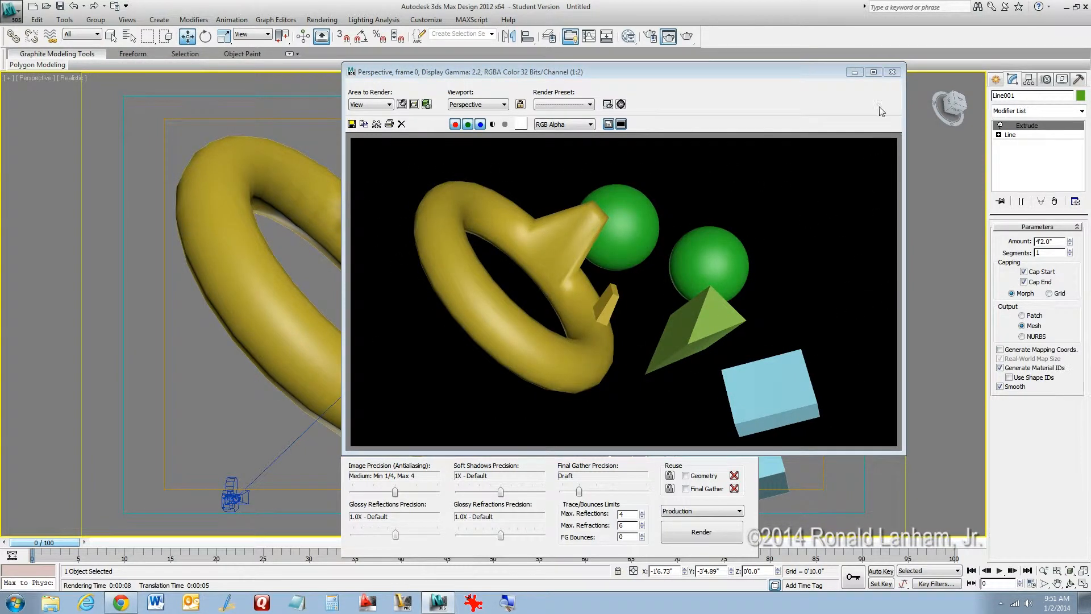
click(893, 73)
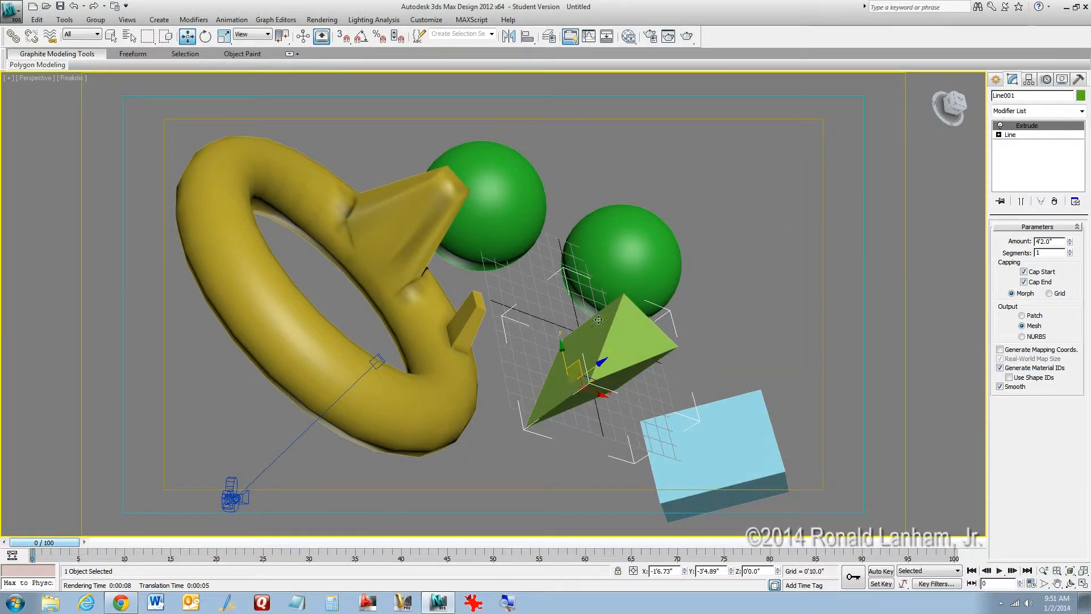
Apply an Edit Poly modifier to the left sphere and return to its base Sphere level
click(508, 199)
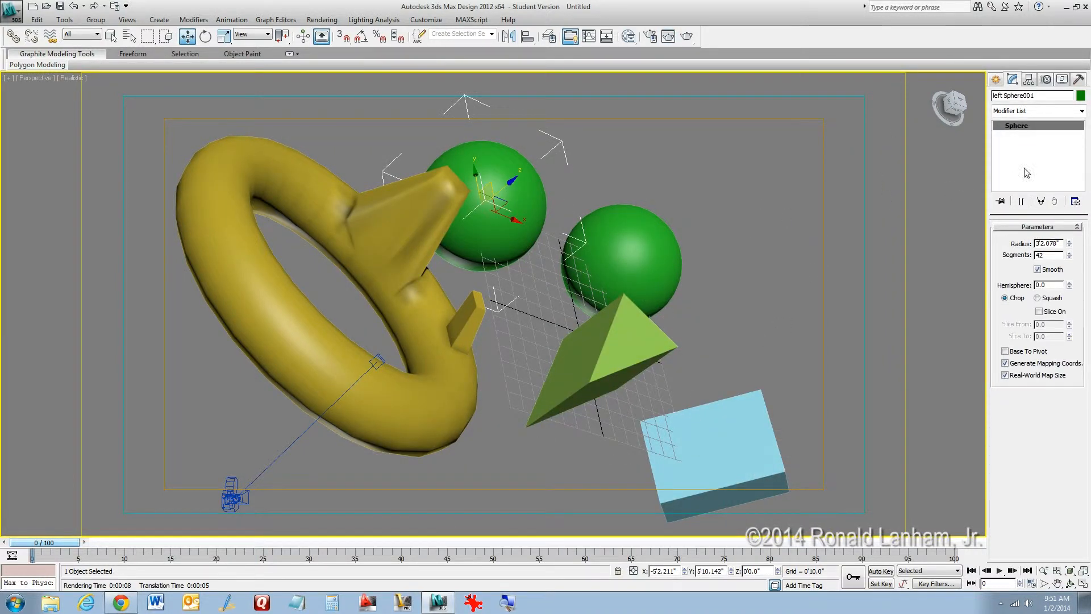
click(1082, 111)
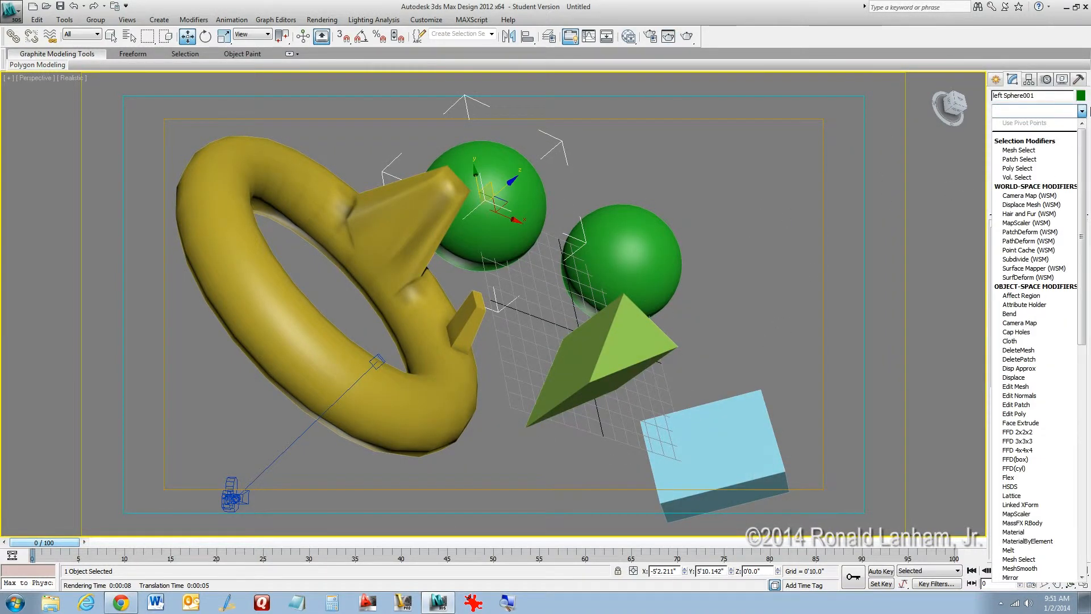
click(1014, 415)
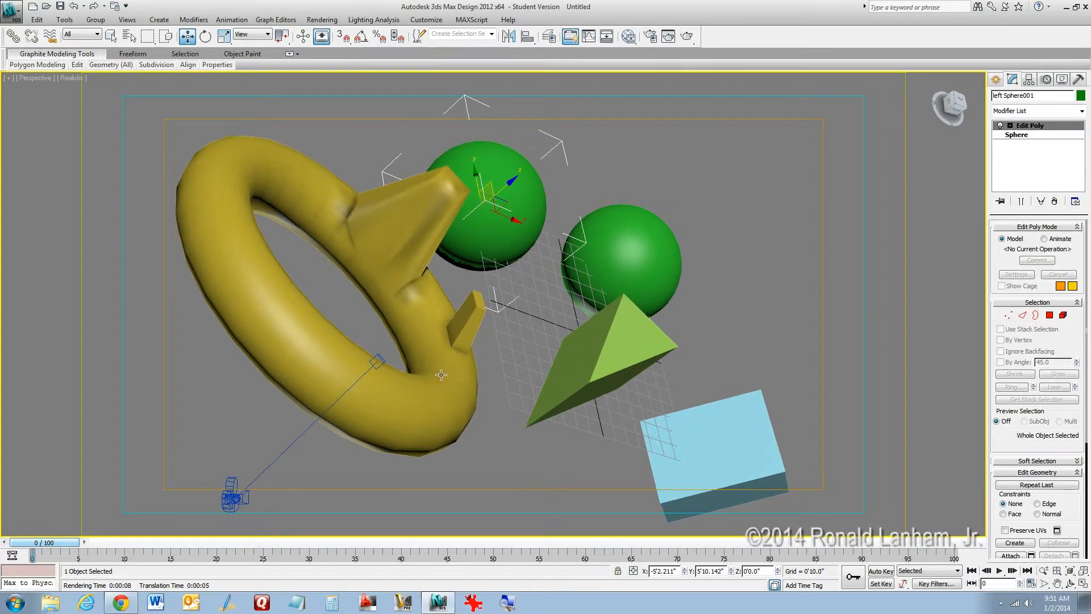
click(1026, 136)
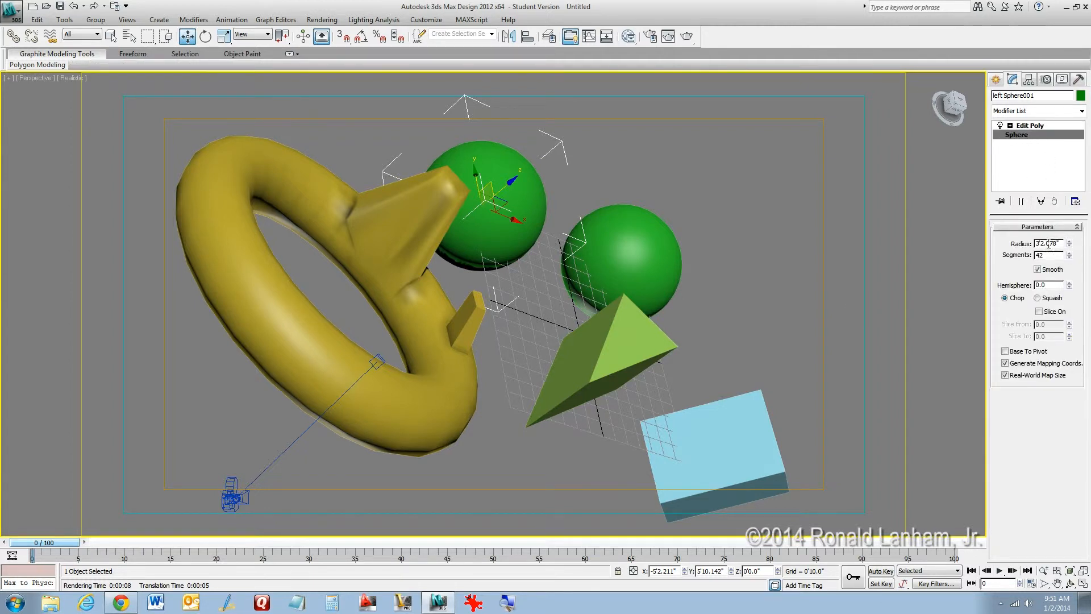
Select one polygon on the left sphere through Edit Poly and move it about 3'7" outward along Z to form a spike
click(1011, 126)
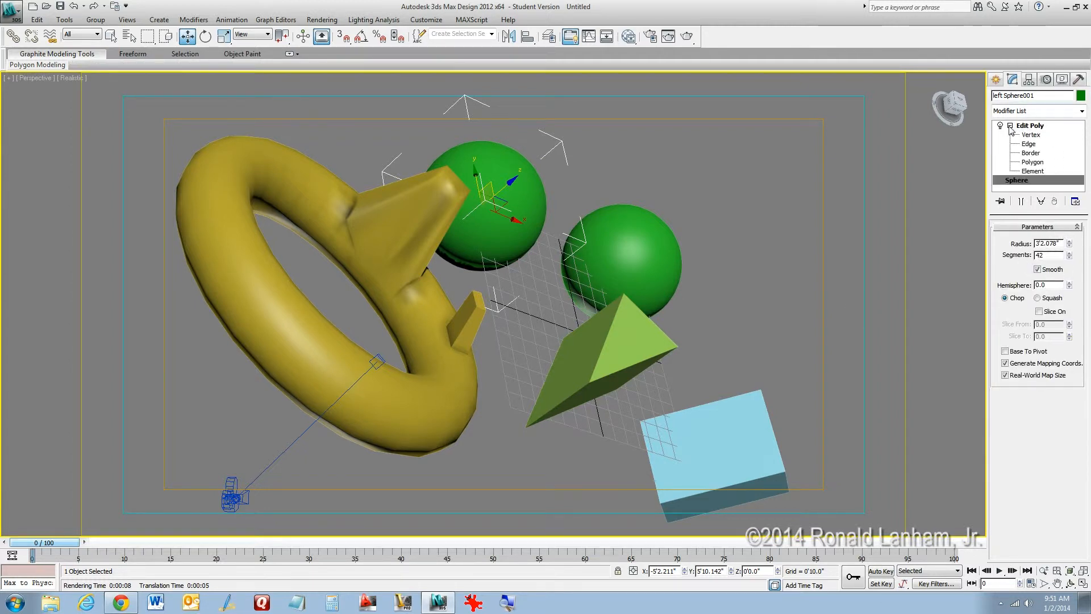
click(1030, 153)
click(1032, 162)
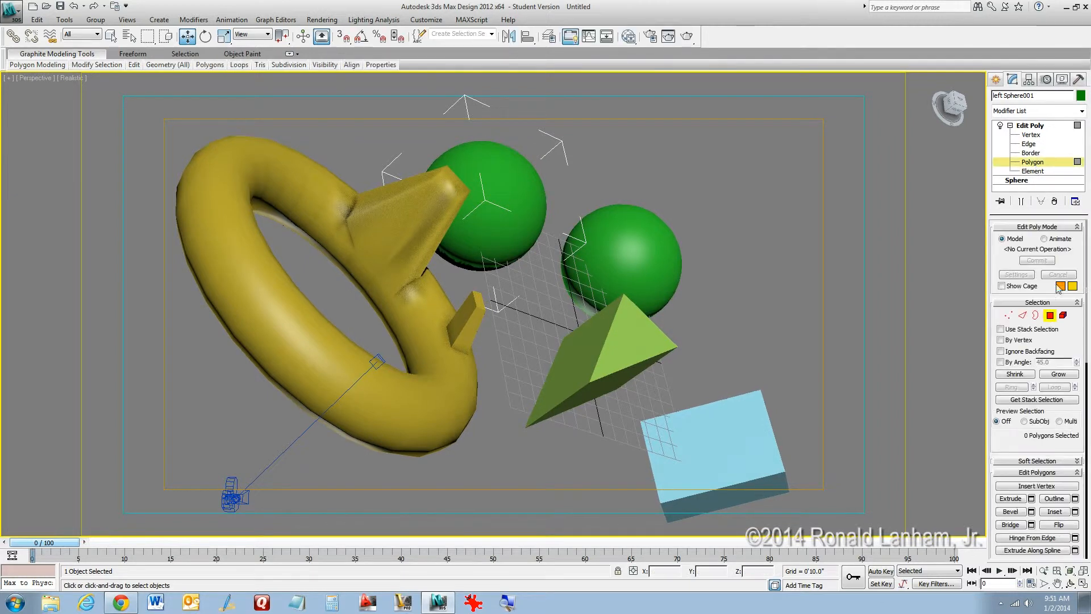
click(532, 187)
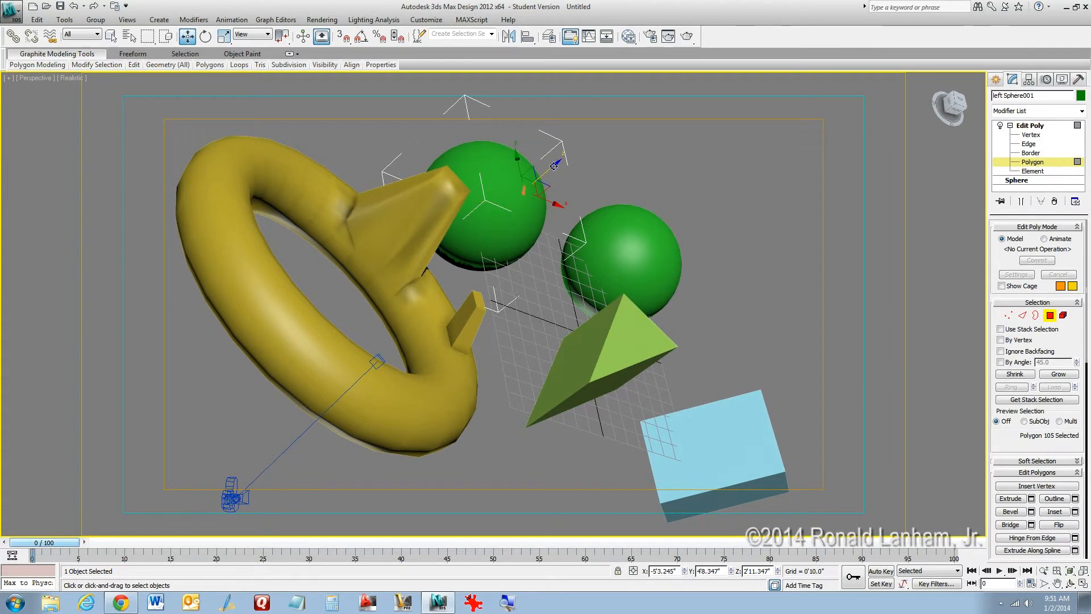
drag(554, 166, 604, 120)
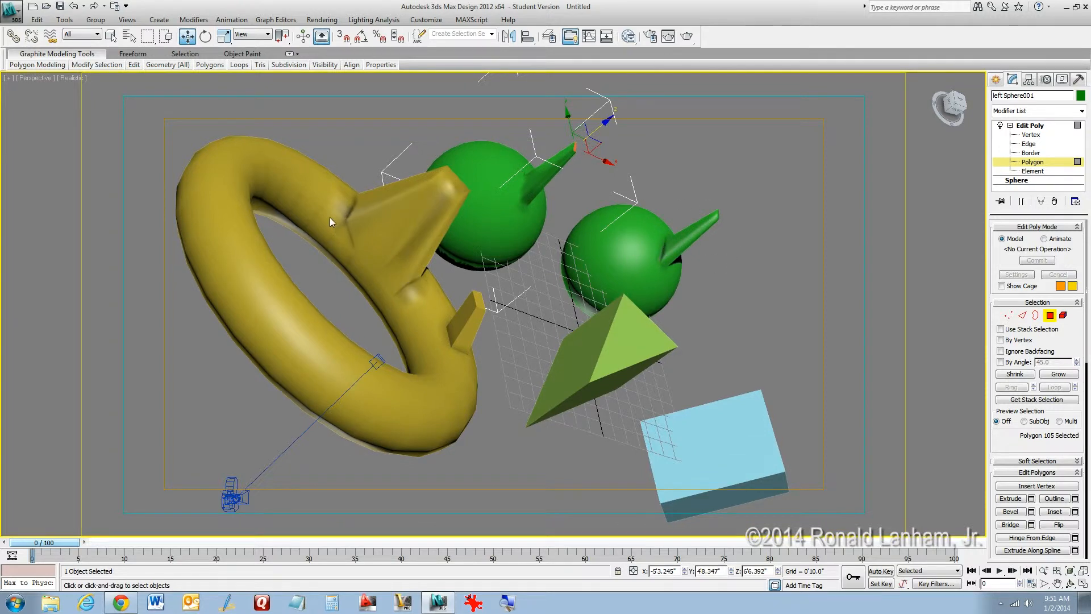
click(320, 200)
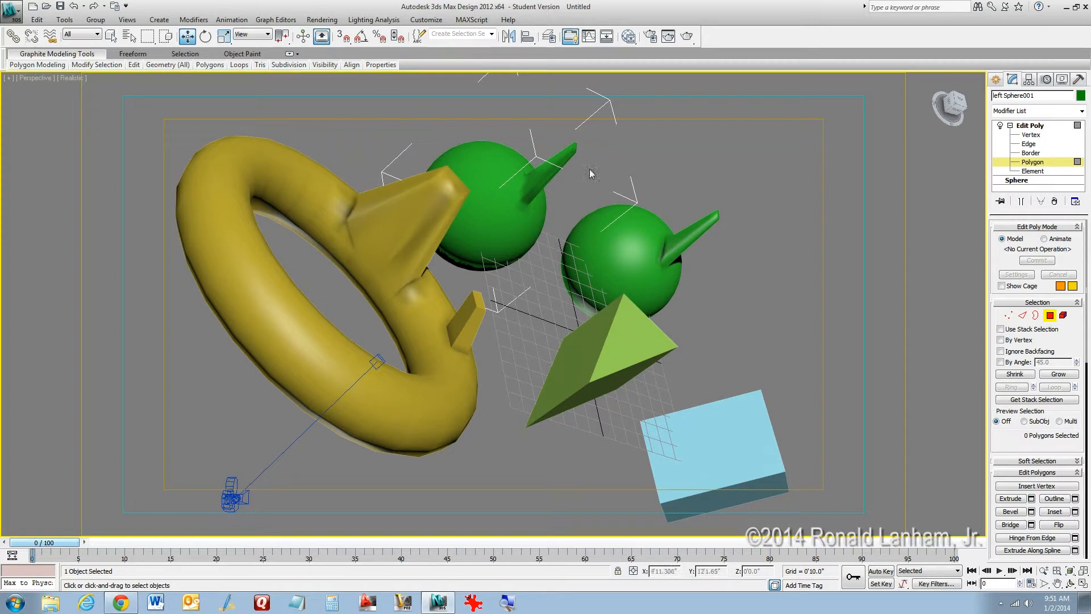
Change the left sphere's base parameters beneath Edit Poly to a radius of 3'4.744" and 41 segments
click(1043, 126)
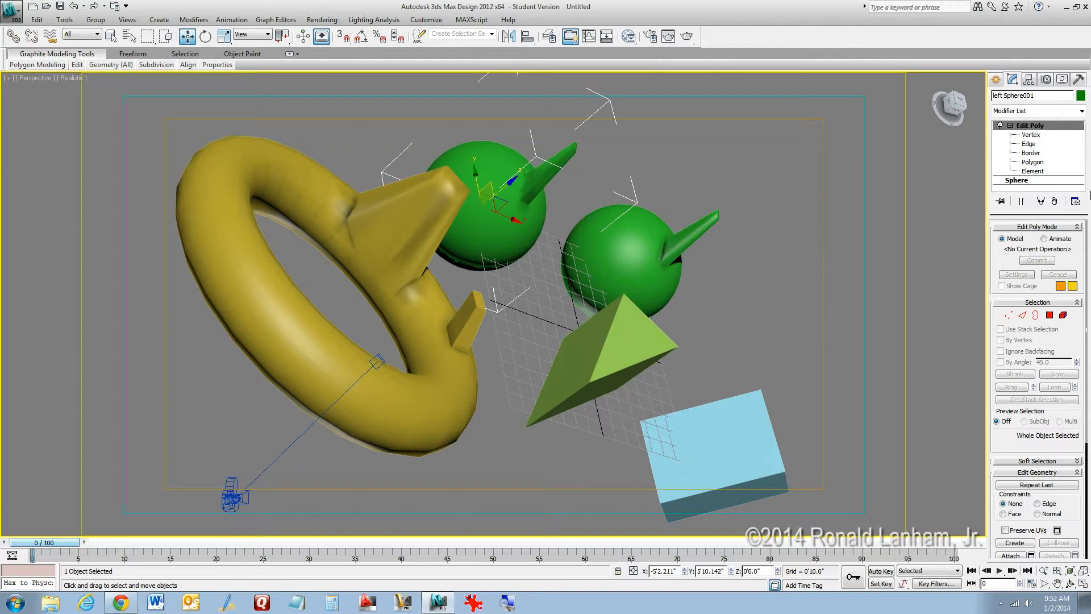
click(1023, 183)
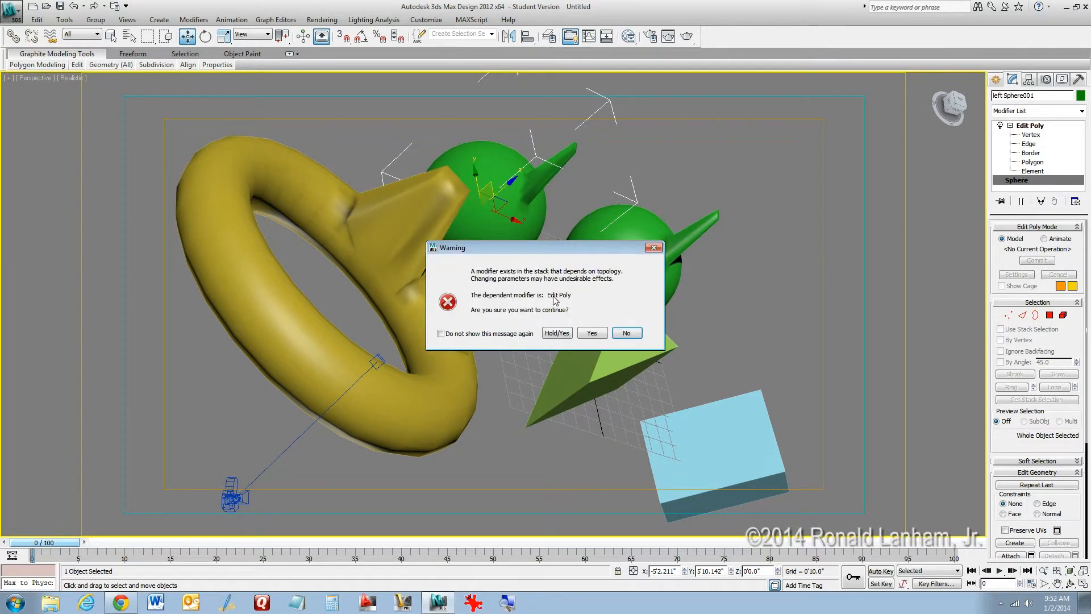
click(594, 334)
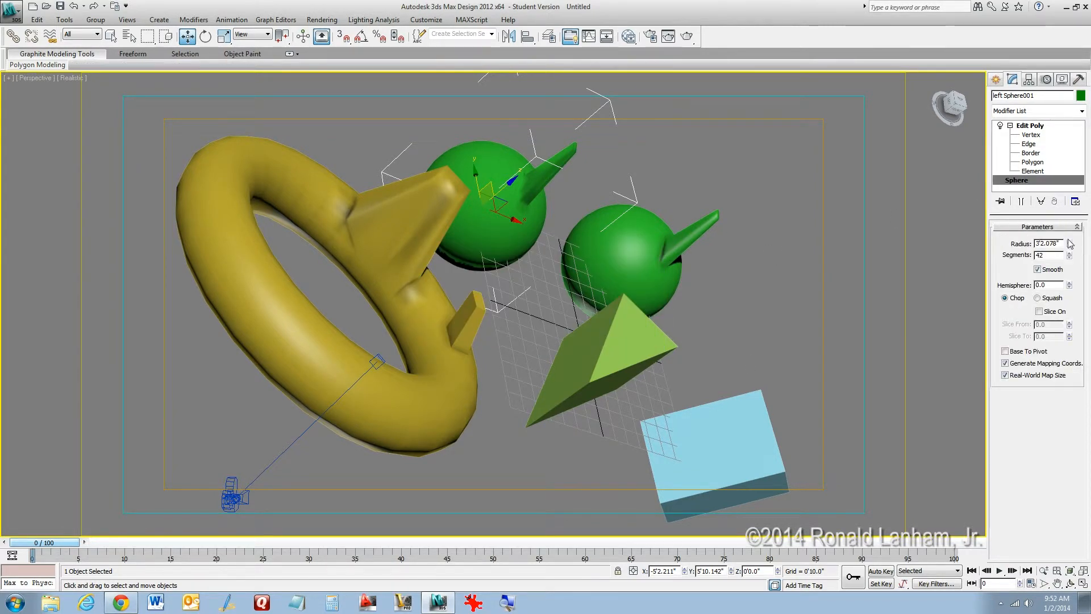
mouse_move(1070, 243)
mouse_down()
mouse_move(1076, 229)
mouse_move(1072, 257)
mouse_up()
click(1069, 257)
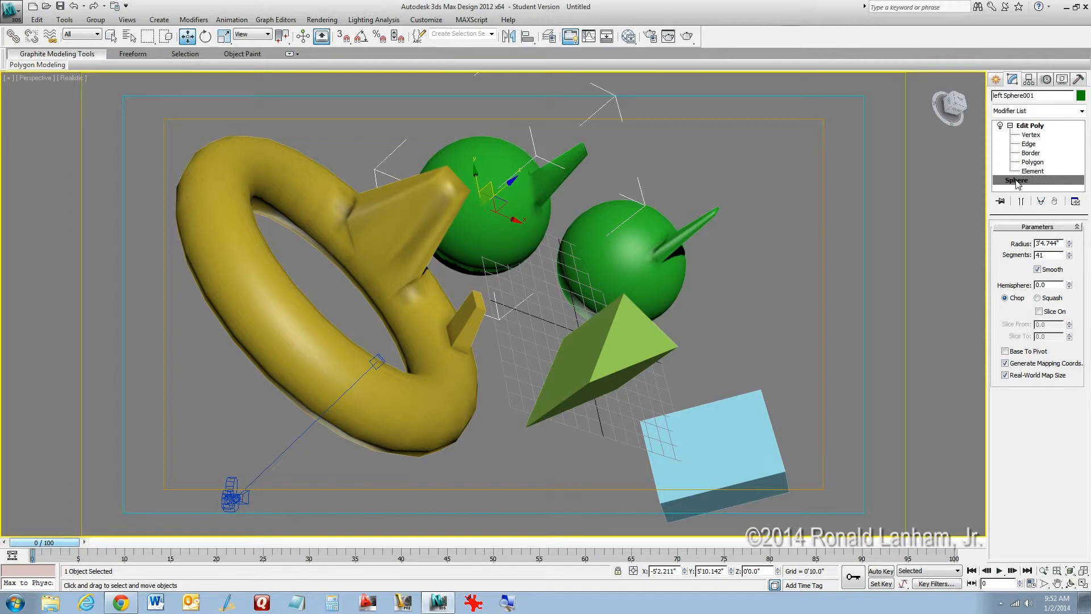
Delete the Edit Poly modifier from the left sphere's stack
click(1038, 126)
right_click(1038, 128)
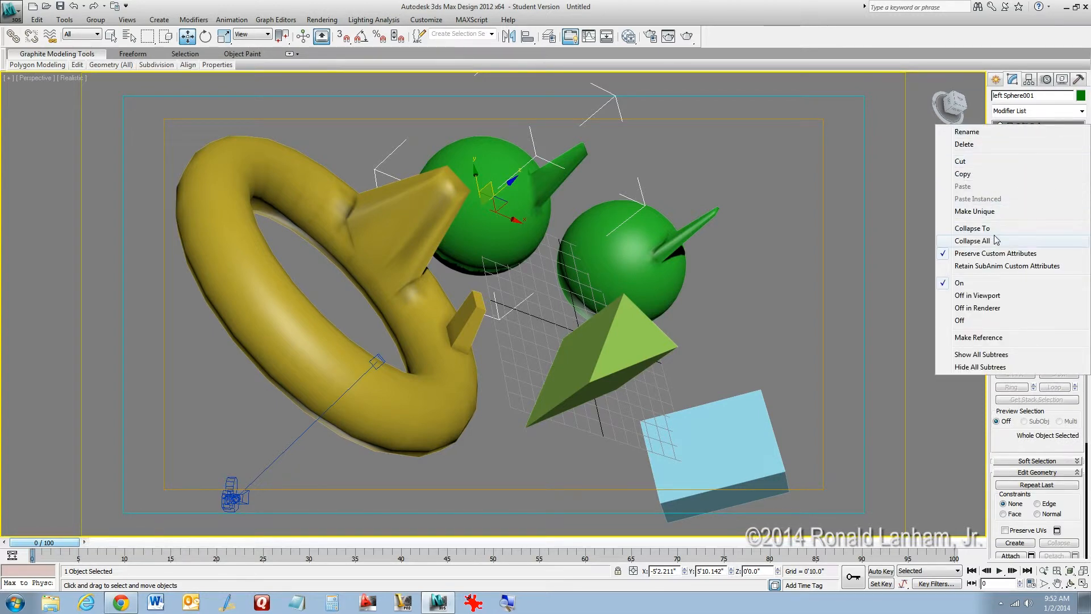
click(975, 146)
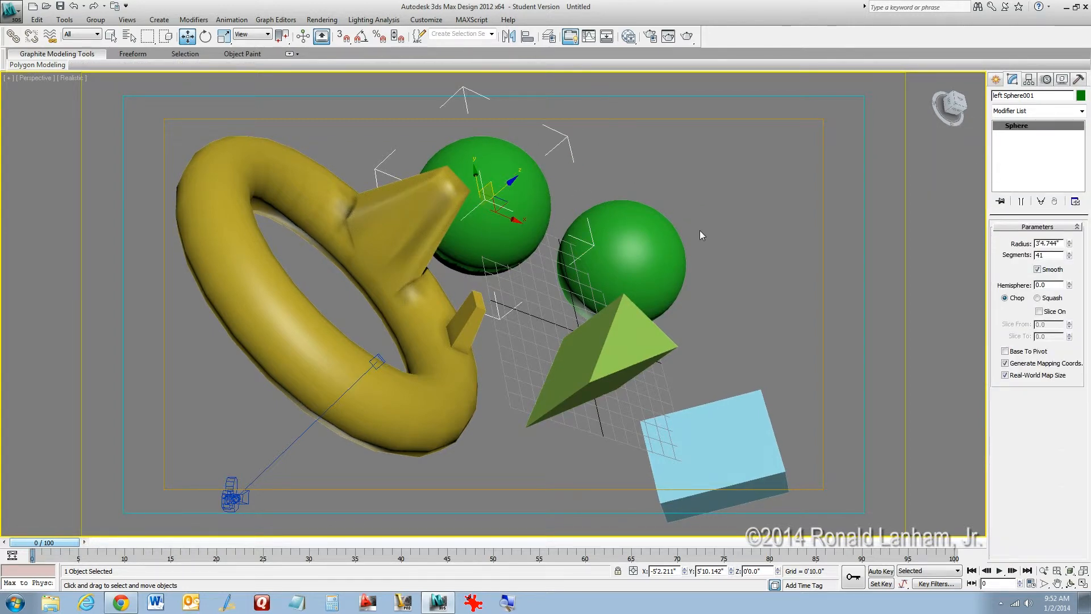
Compare the torus's modifier stack and editing options with those of the left sphere
click(369, 211)
click(486, 223)
click(424, 221)
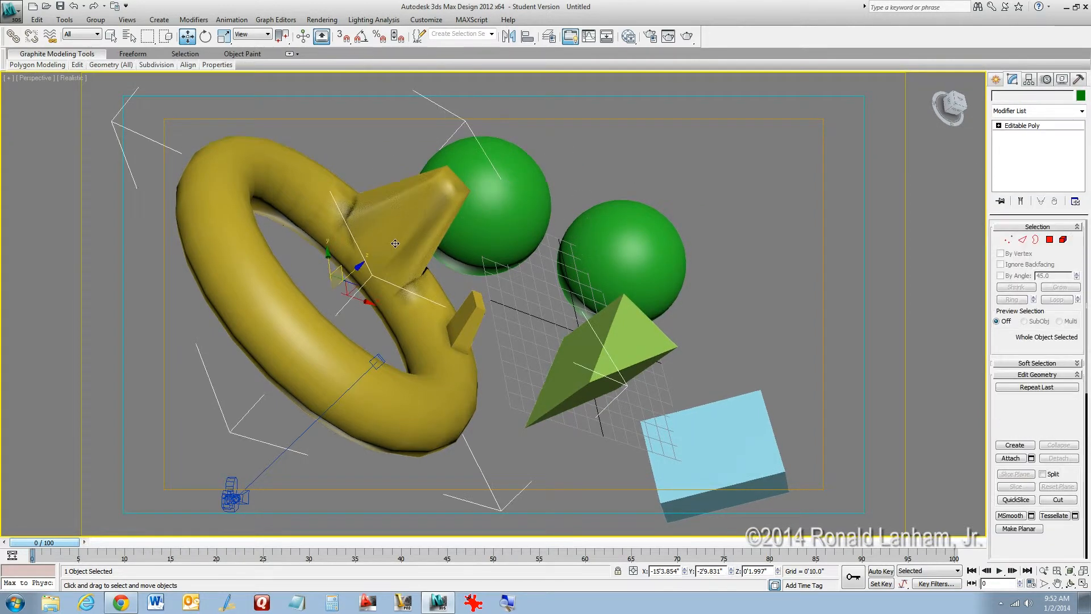
click(523, 205)
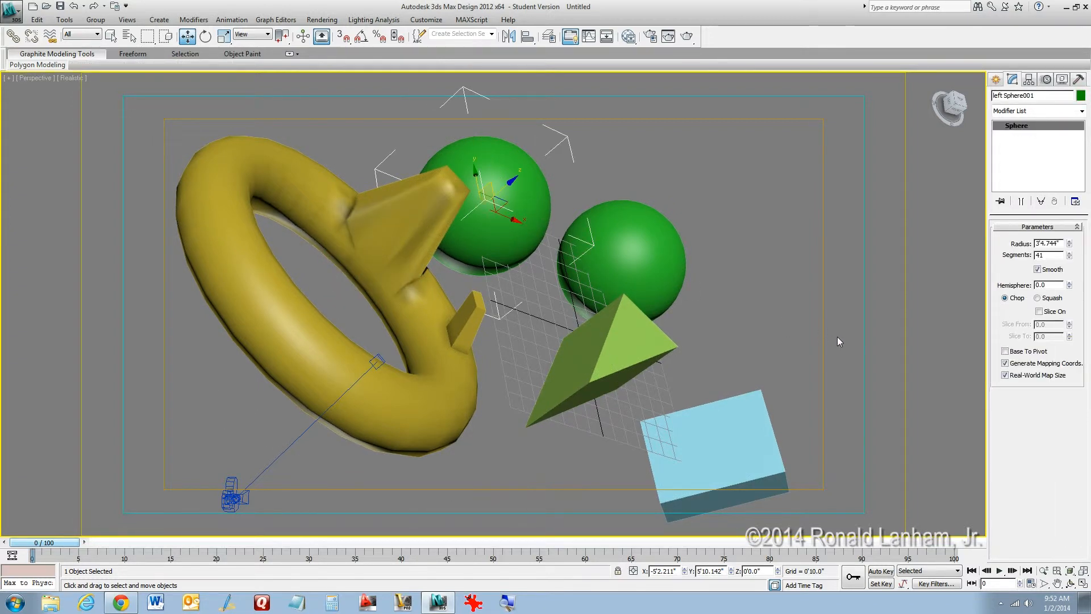
click(443, 314)
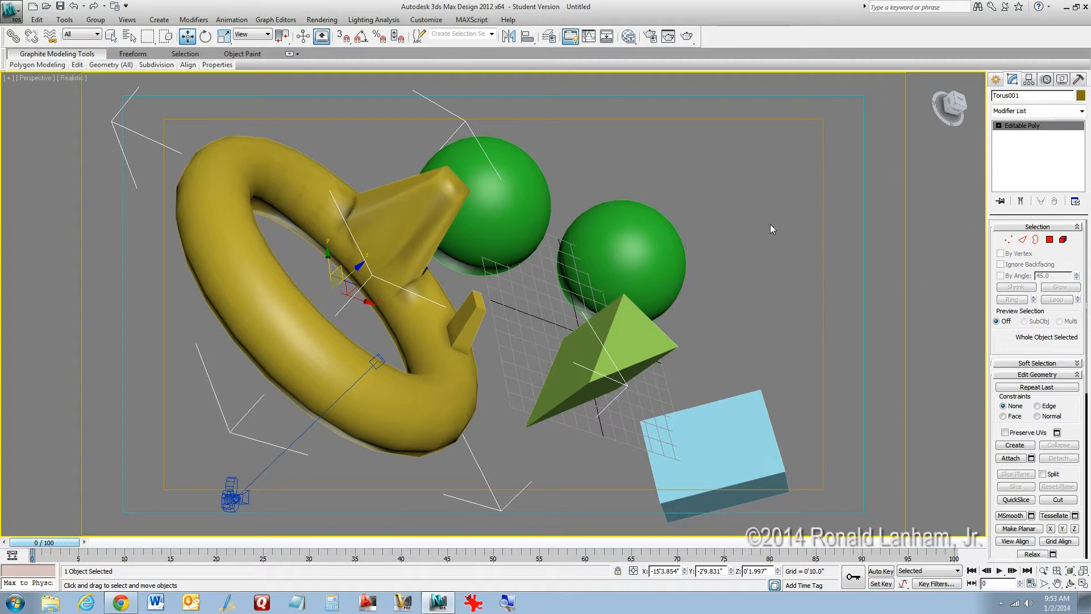
Collapse the whole modifier stack of the extruded triangle
click(634, 335)
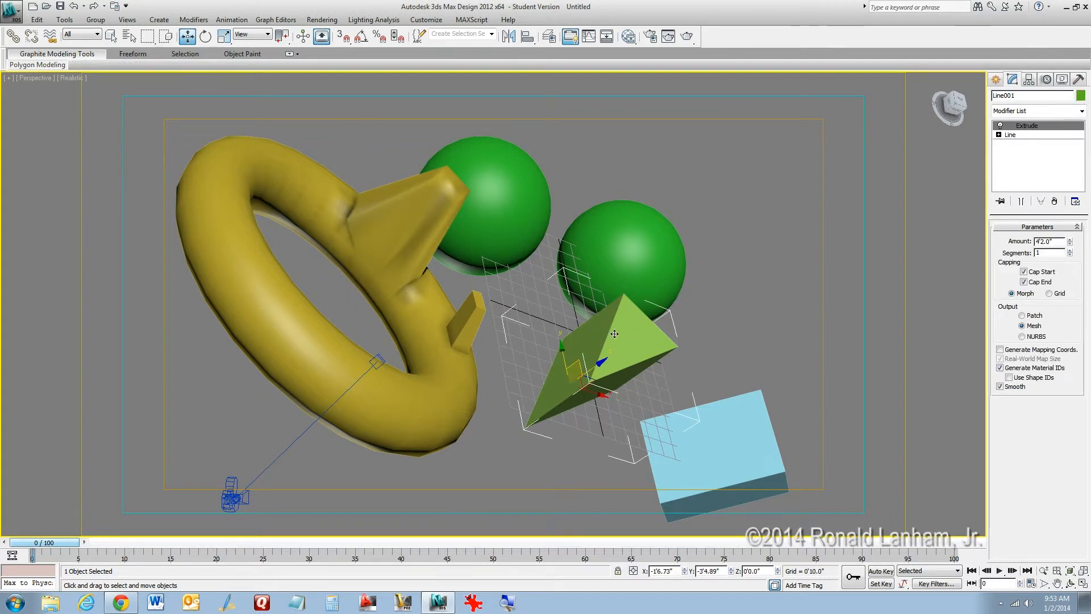
right_click(1045, 129)
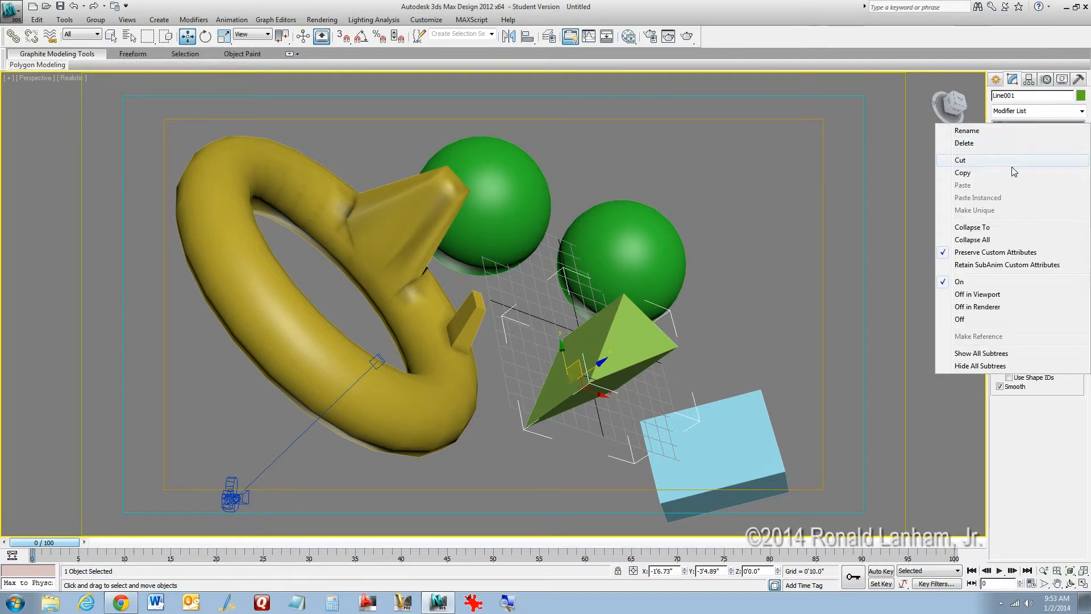
click(1004, 239)
click(599, 335)
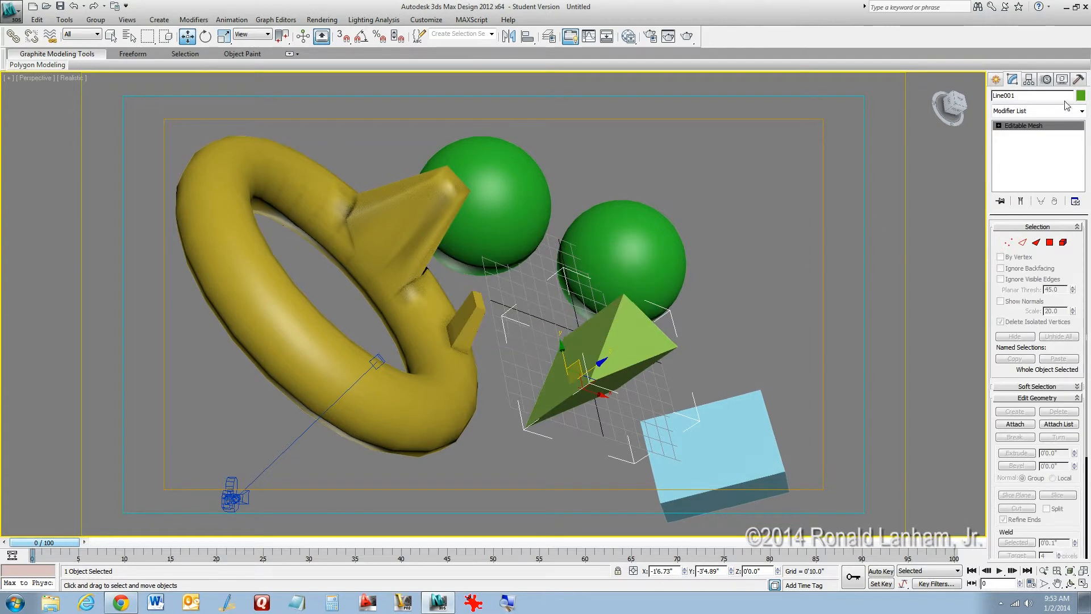
Convert the collapsed triangle to an Editable Poly and leave it at whole-object level
right_click(1036, 132)
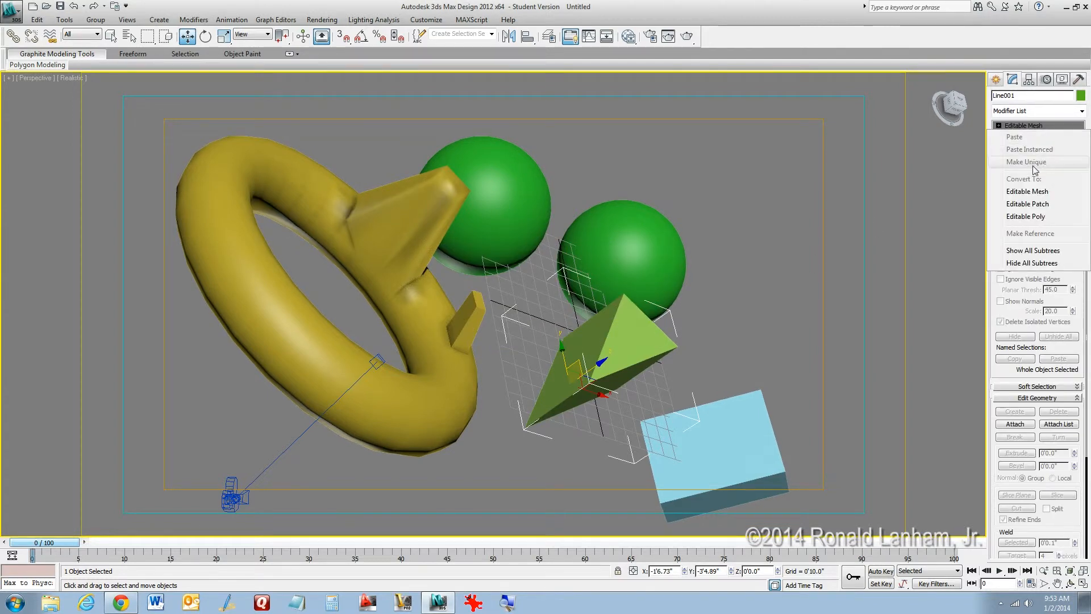
click(1036, 220)
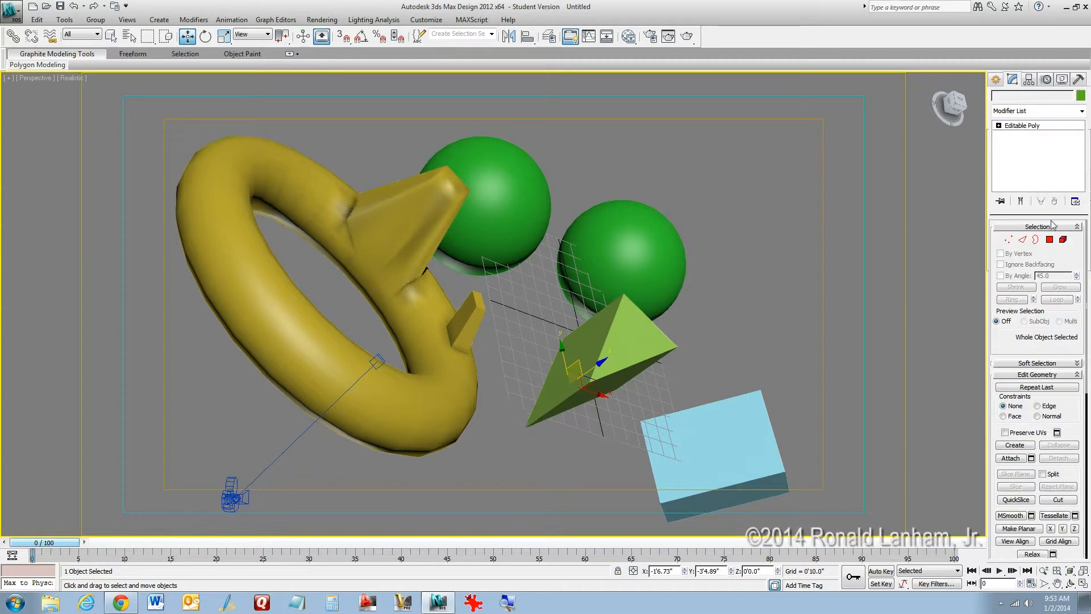
click(1019, 126)
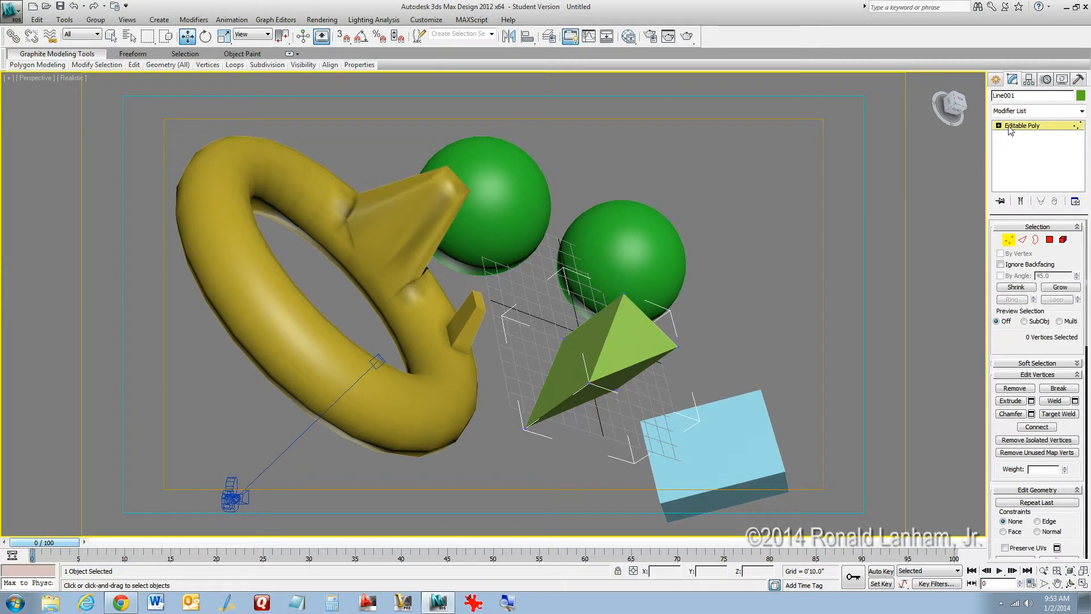
click(1026, 126)
click(1028, 126)
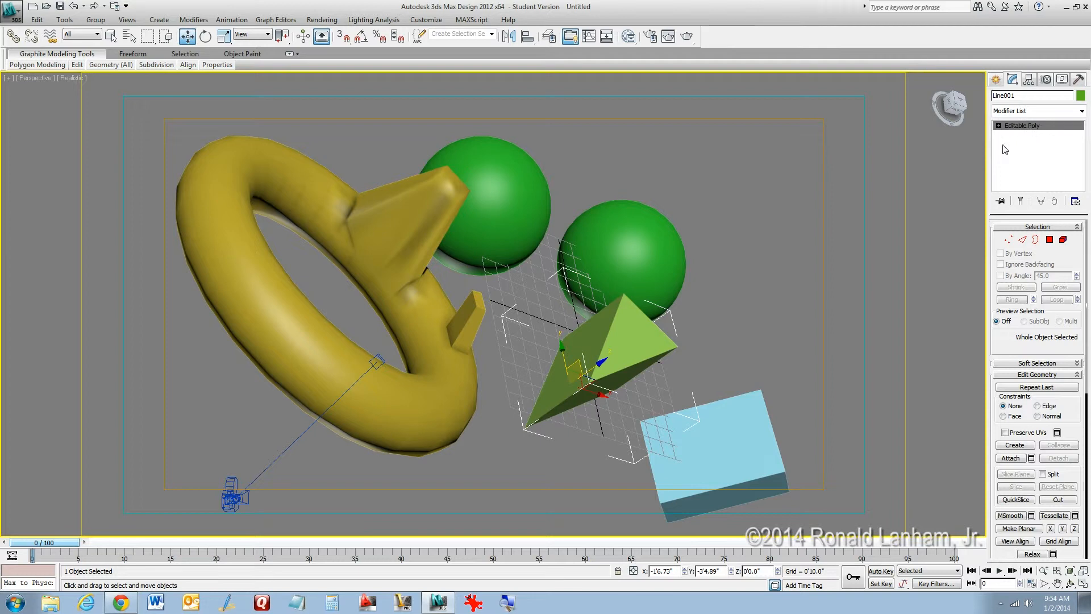
Select the box, the right sphere and the left sphere in turn to inspect their base parameters
click(735, 420)
click(625, 256)
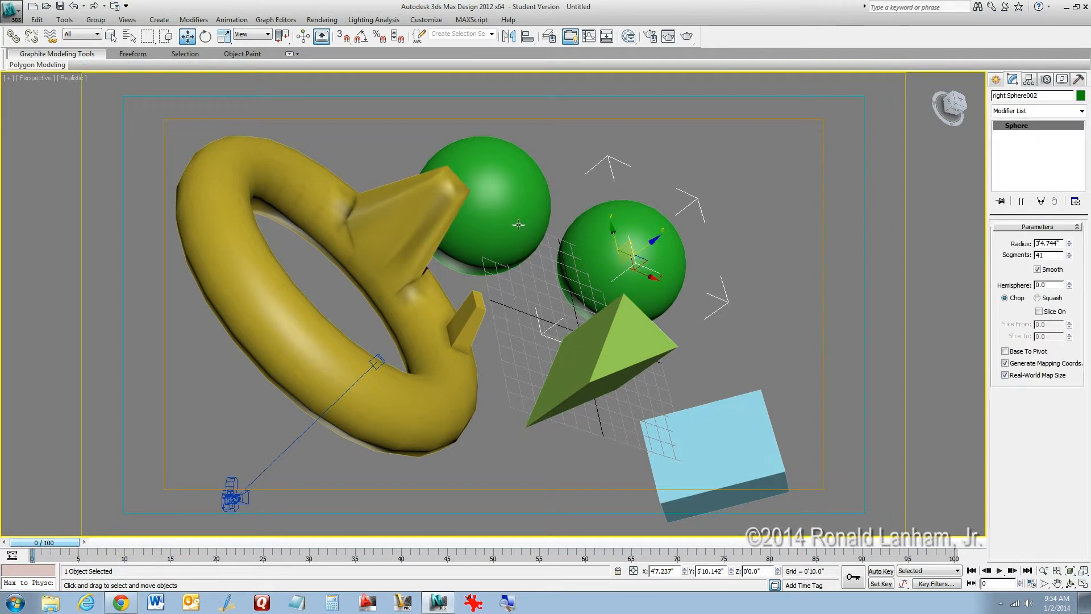
click(518, 225)
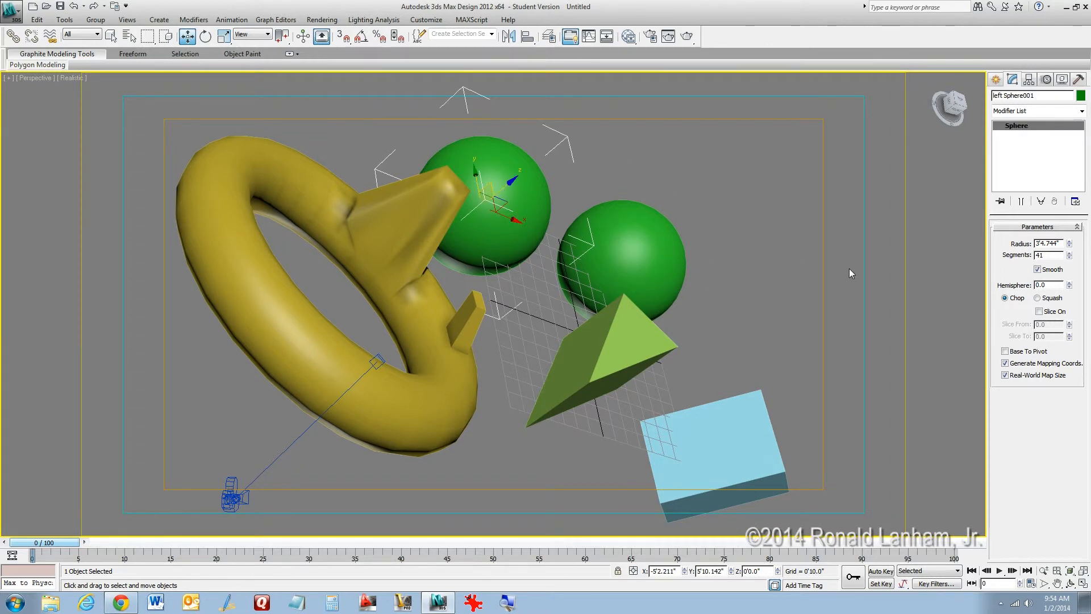
Review the Create, Modify, Hierarchy and Motion settings with the left sphere selected
click(998, 79)
click(1010, 79)
click(995, 80)
click(1012, 79)
click(1029, 80)
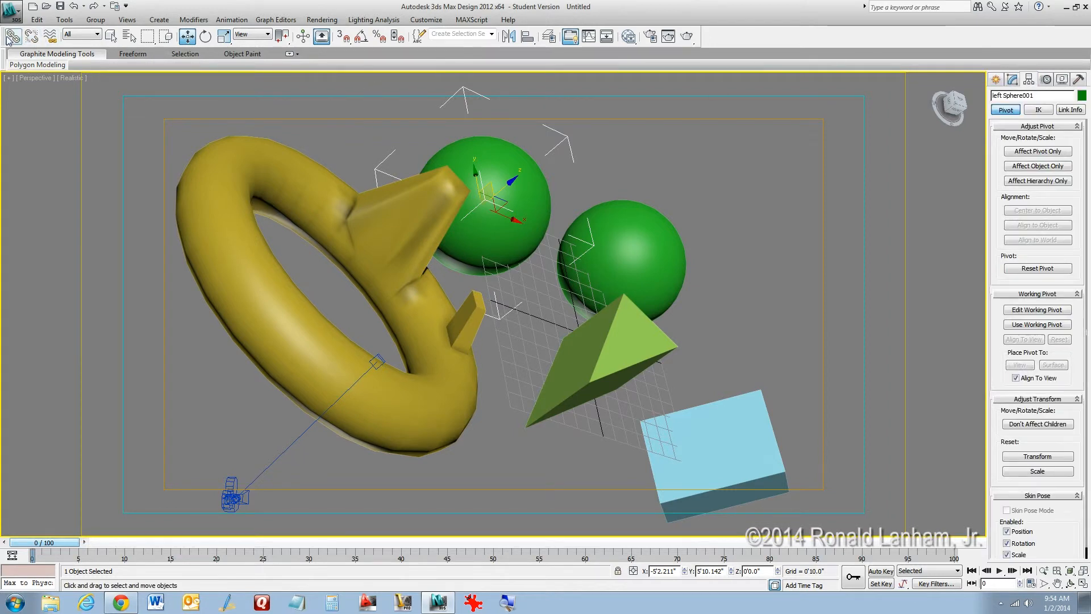
click(1047, 80)
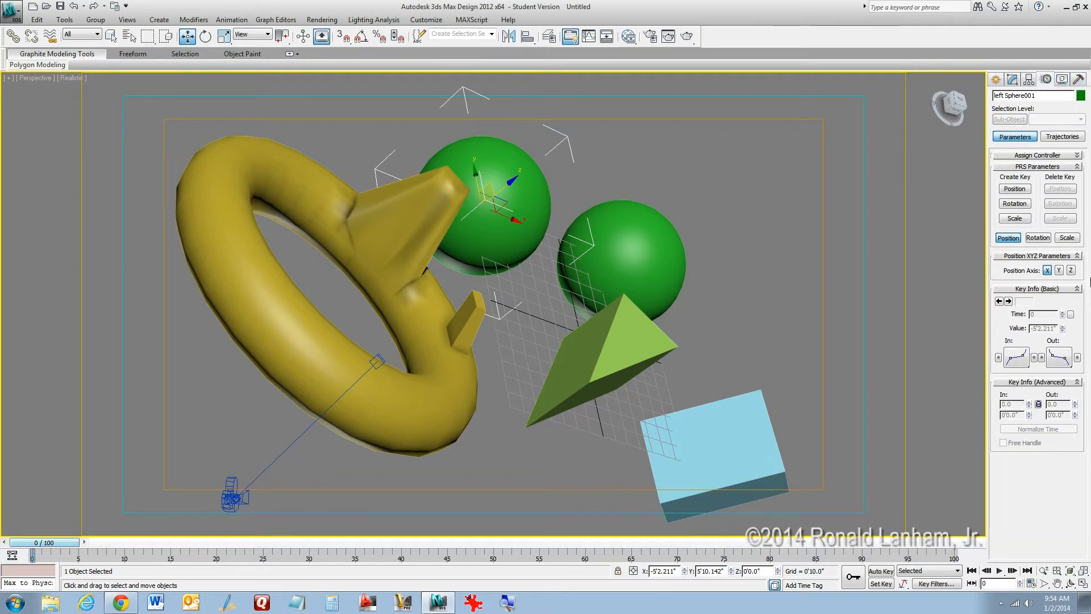
Hide objects in the Geometry category and show them again
click(1062, 79)
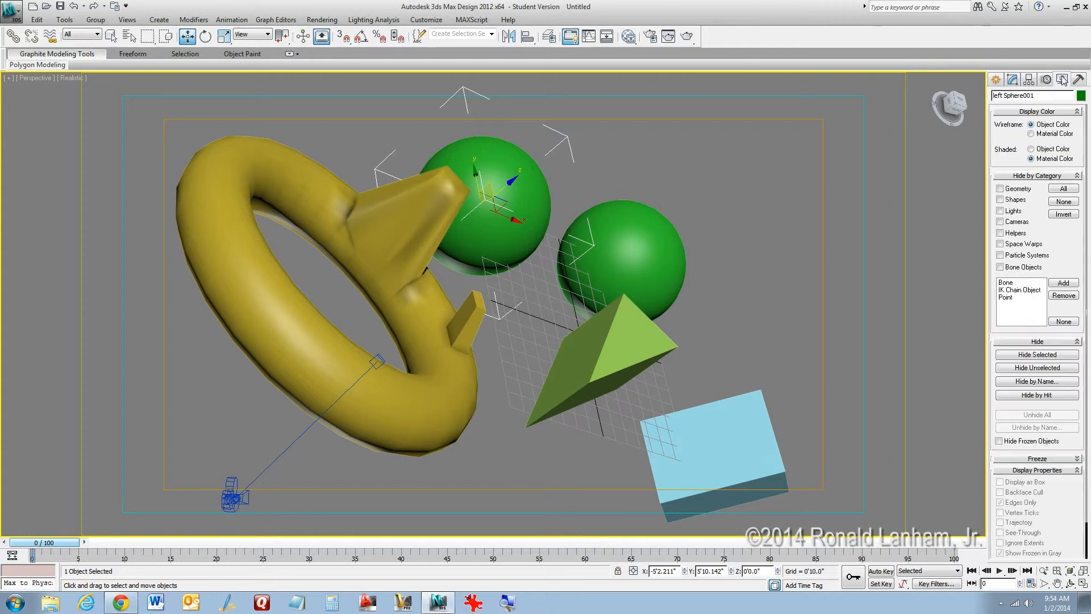
click(1000, 189)
click(1000, 189)
click(1000, 190)
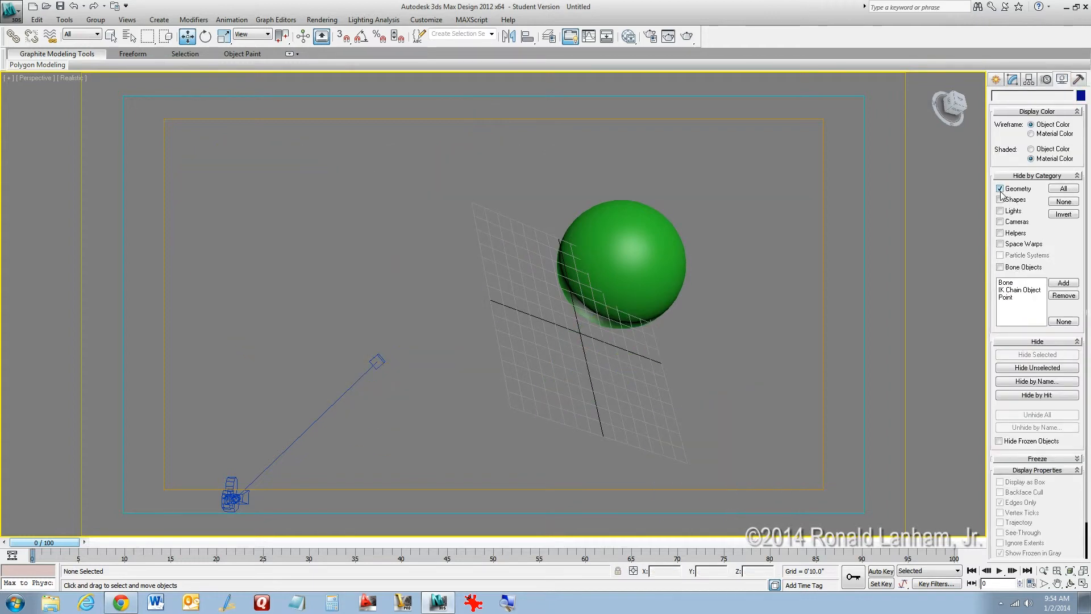
click(1000, 189)
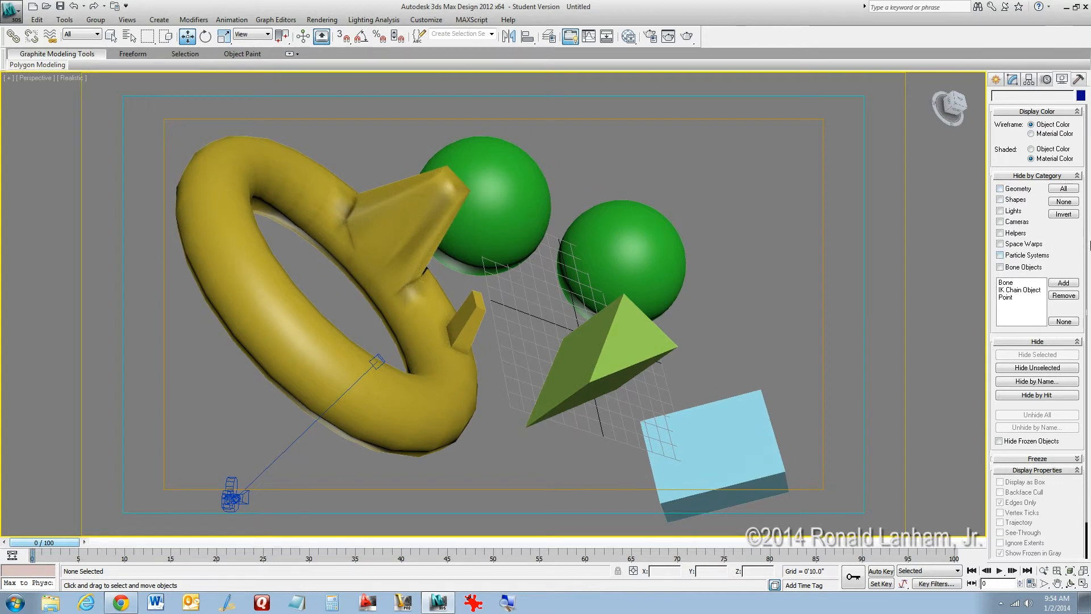
click(1000, 189)
click(1000, 190)
Measure the torus with the Measure utility and create a center point for it
click(1078, 79)
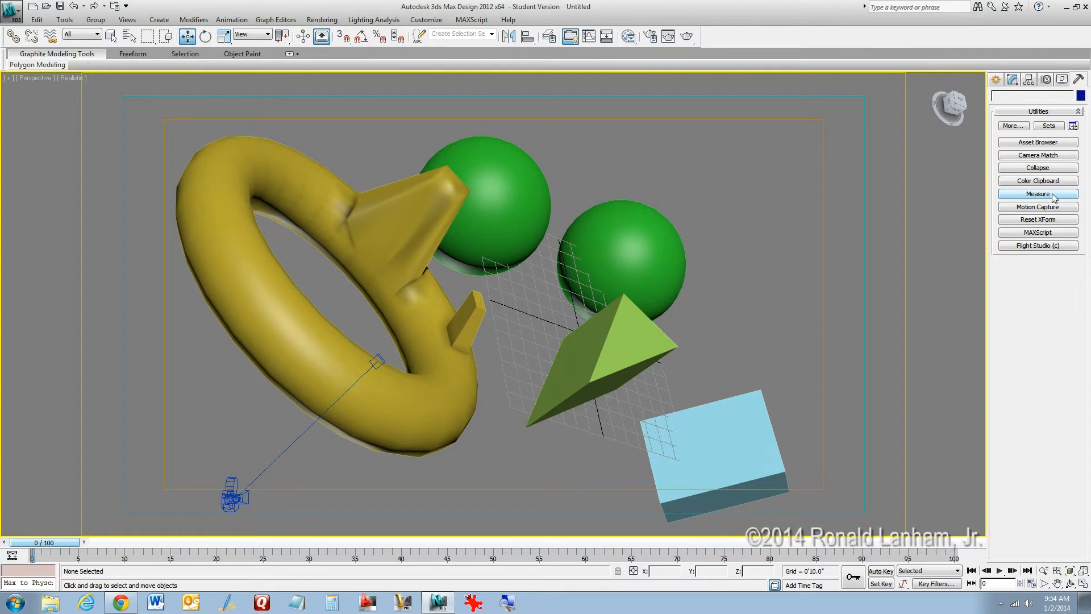
click(419, 275)
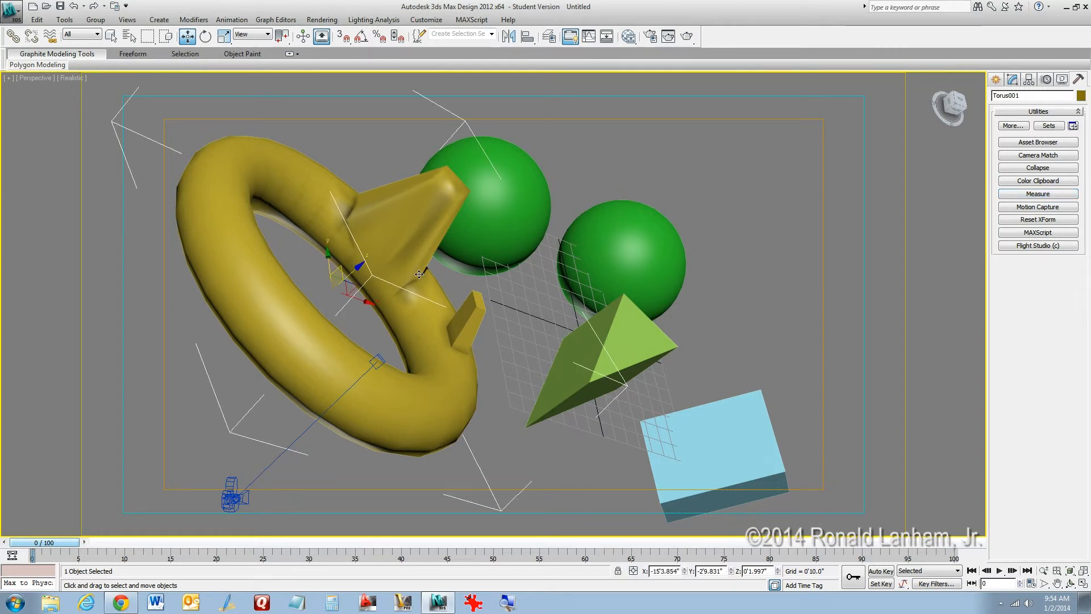
click(1056, 196)
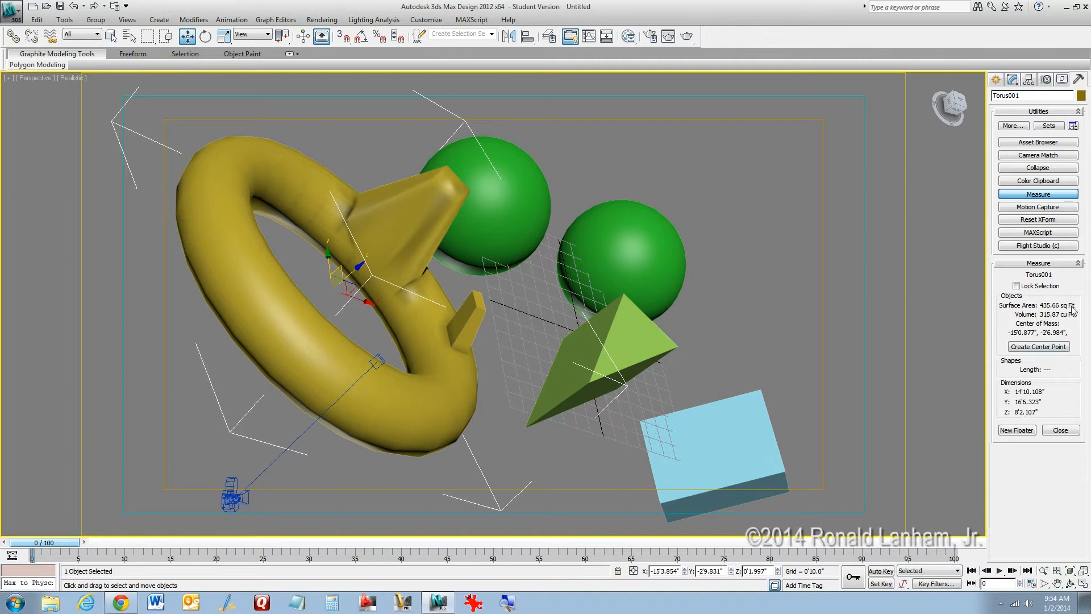
click(1041, 347)
scroll(336, 296, up, 5)
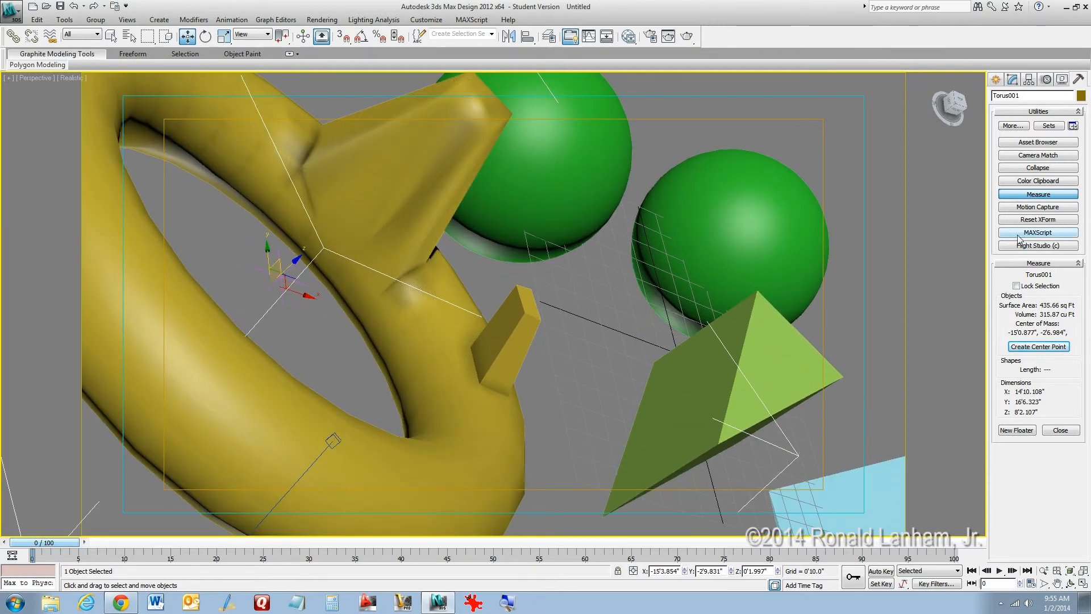
Open the MAXScript utility to view its script options and close it again
click(1070, 238)
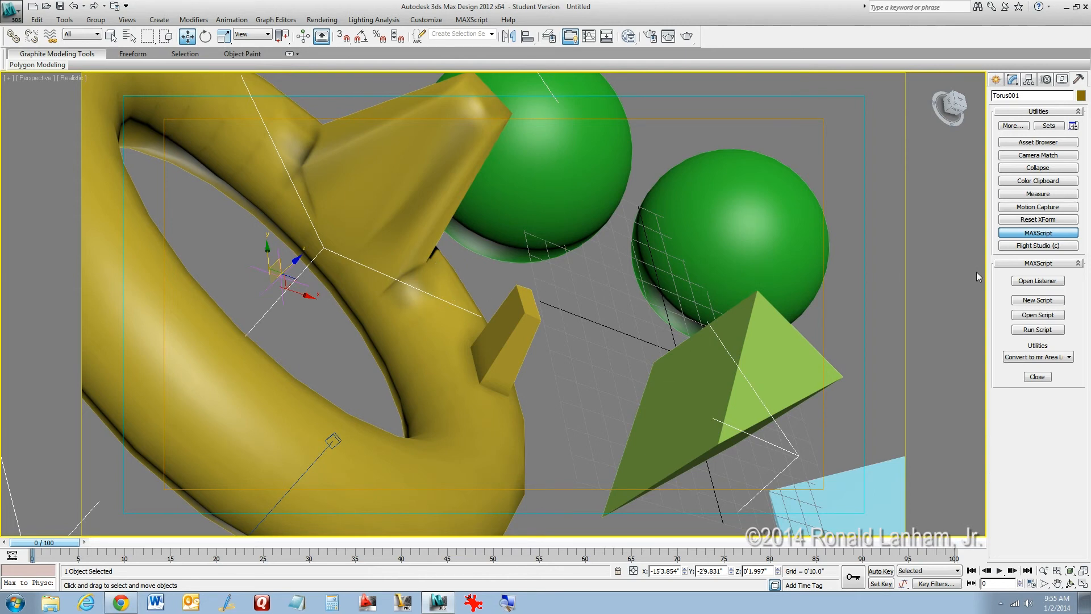
click(1040, 378)
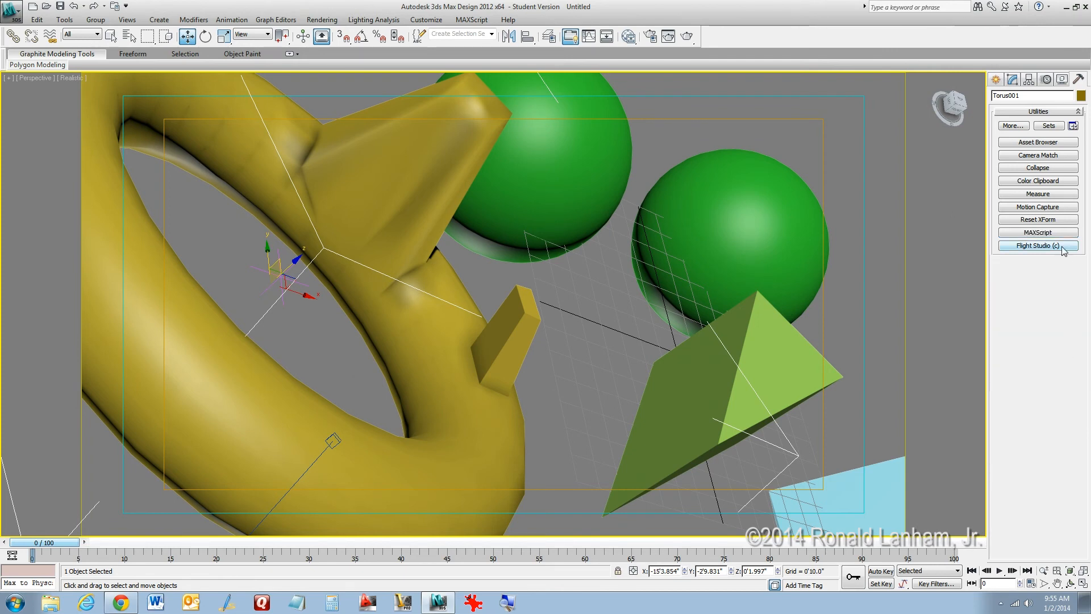